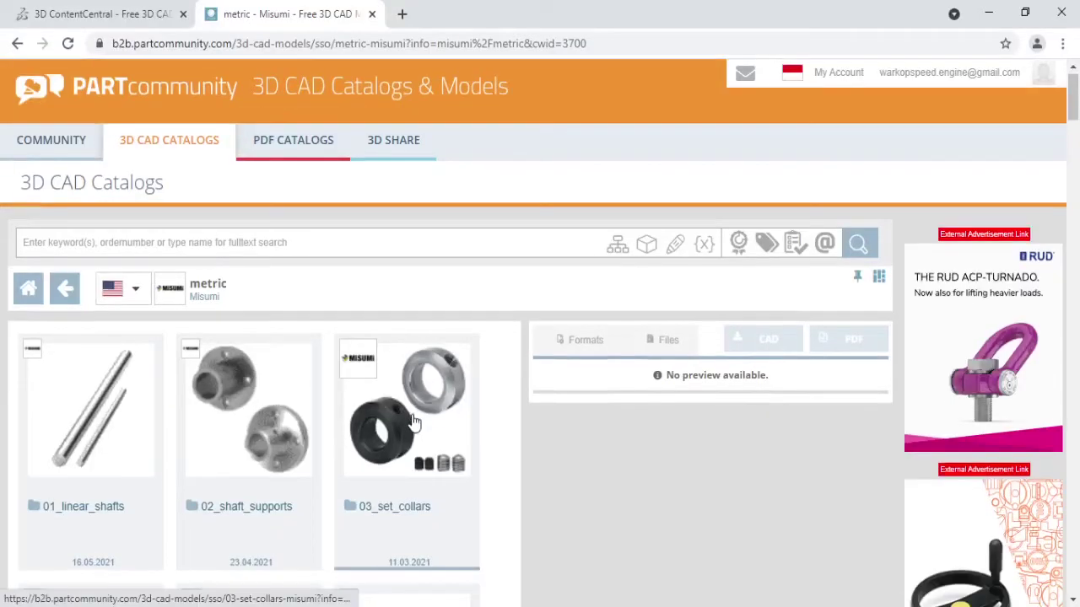
Scroll down the Misumi metric catalog and open the 42_casters_leveling_pads folder.
scroll(413, 422, down, 6)
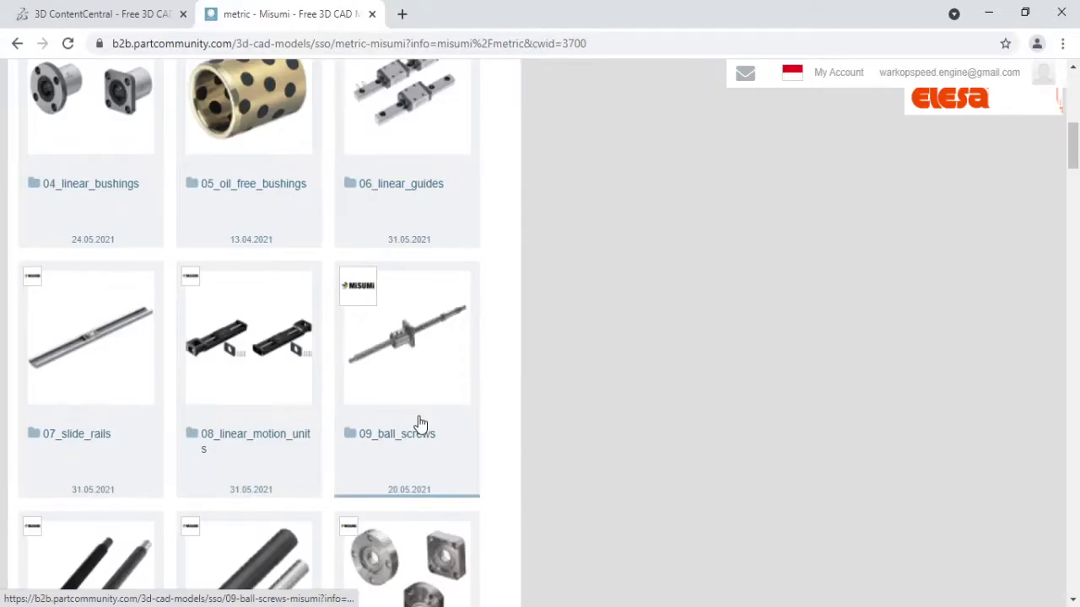
scroll(420, 423, down, 4)
scroll(434, 423, down, 2)
scroll(433, 423, down, 3)
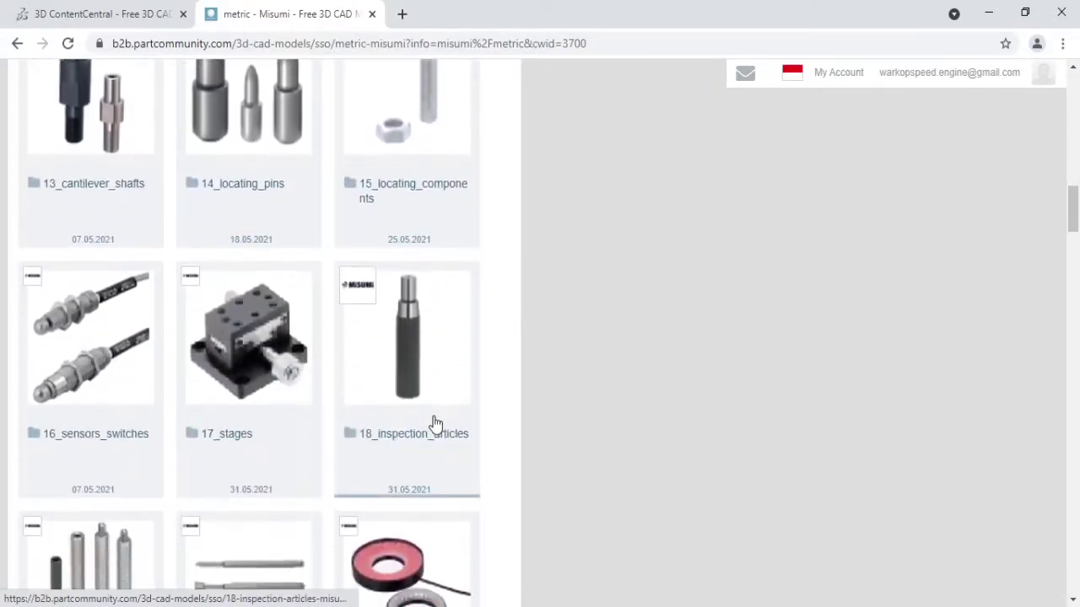
scroll(433, 422, down, 3)
scroll(434, 423, down, 5)
scroll(433, 423, down, 4)
scroll(432, 422, down, 4)
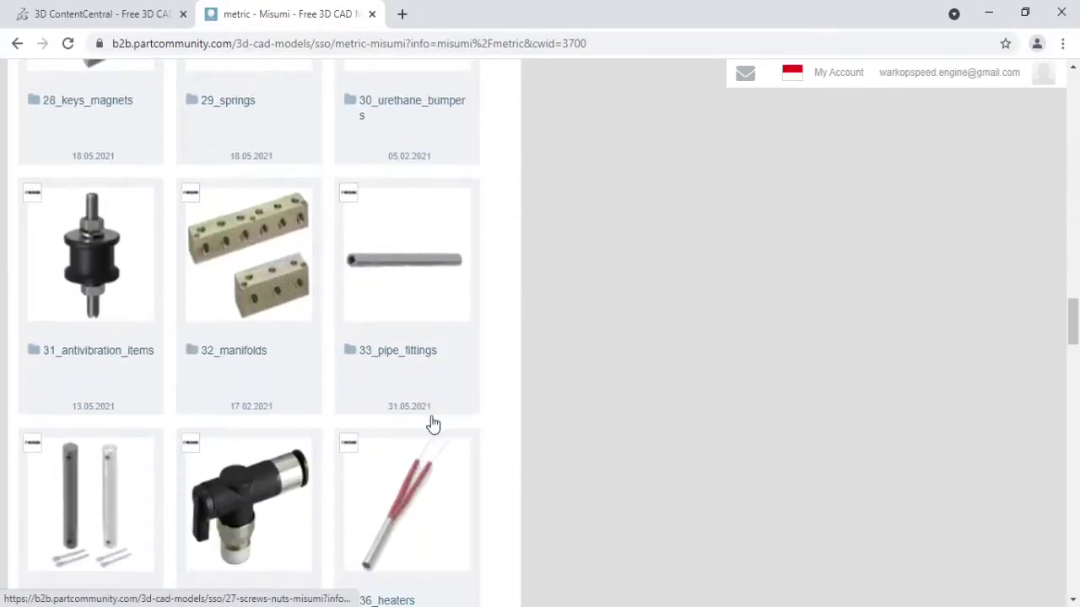
scroll(431, 422, down, 3)
scroll(431, 416, down, 3)
scroll(413, 371, down, 3)
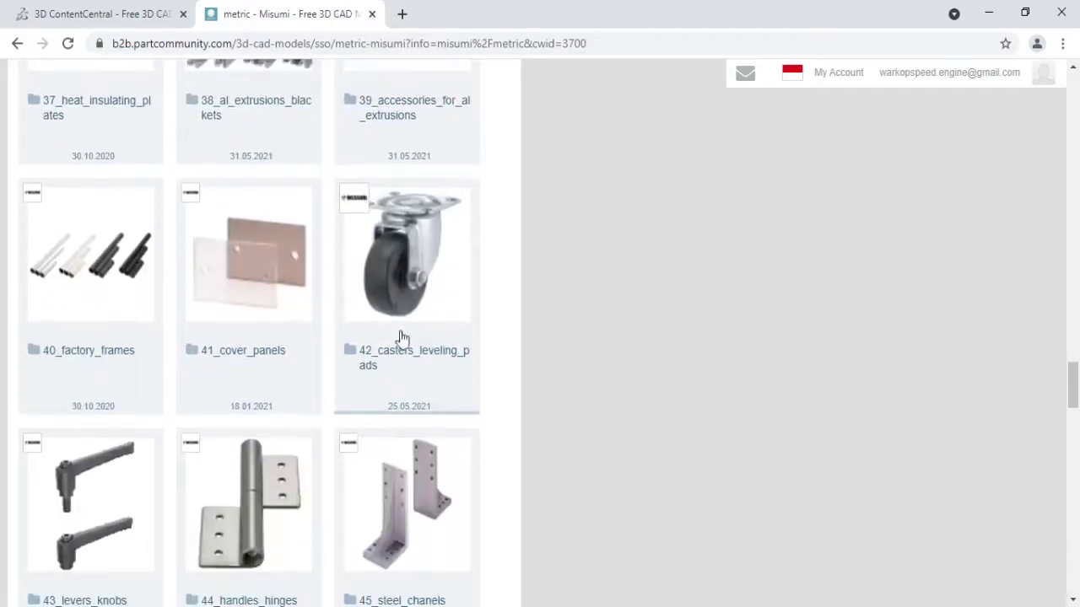
click(390, 297)
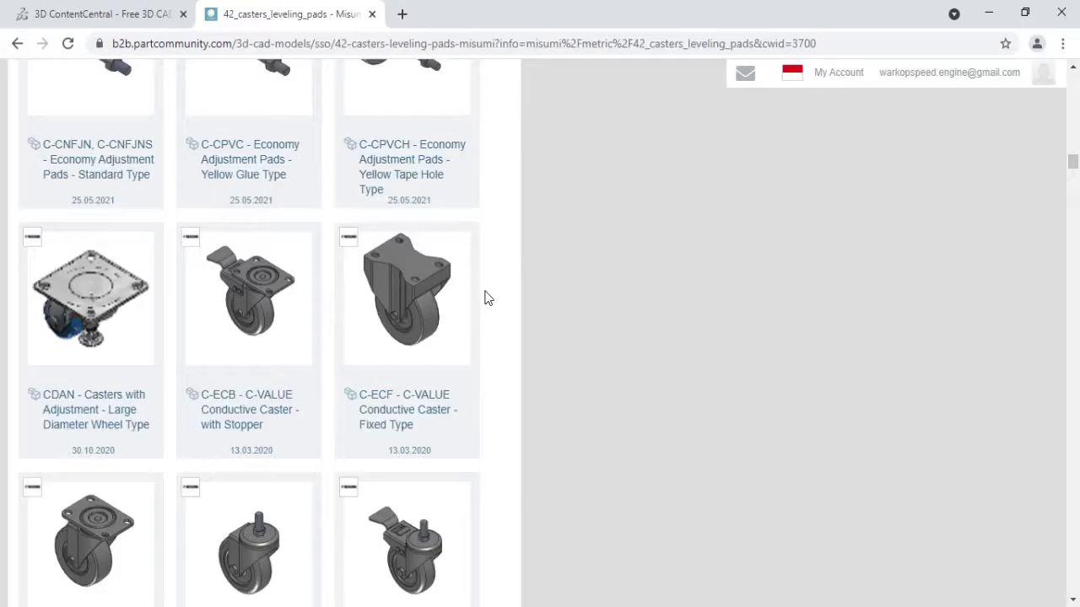
Browse the casters and leveling pads product grid.
scroll(486, 297, up, 5)
scroll(487, 297, down, 4)
scroll(487, 297, down, 5)
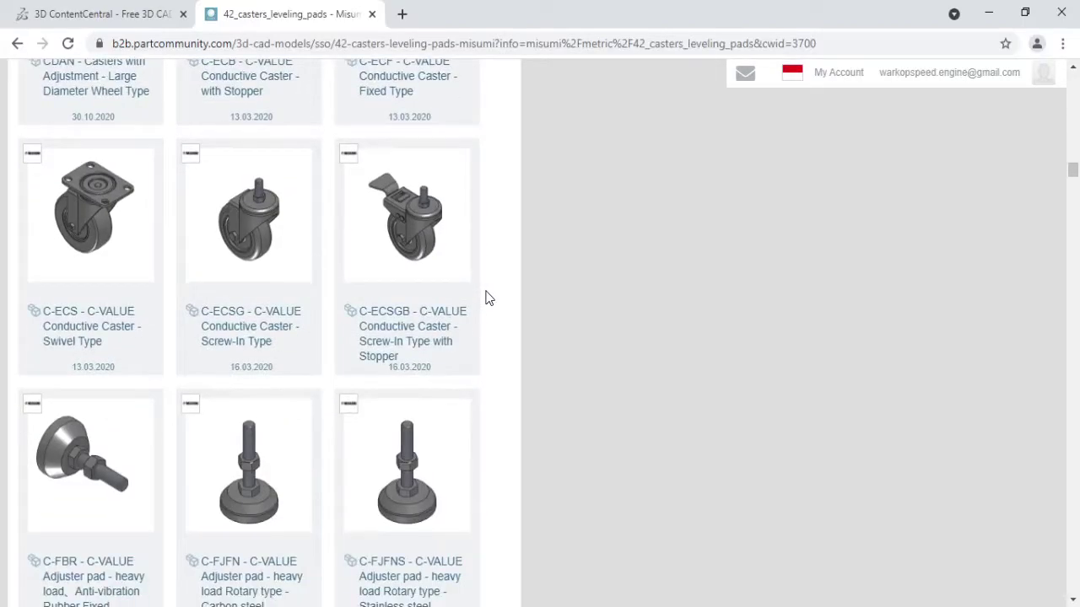
scroll(486, 297, down, 4)
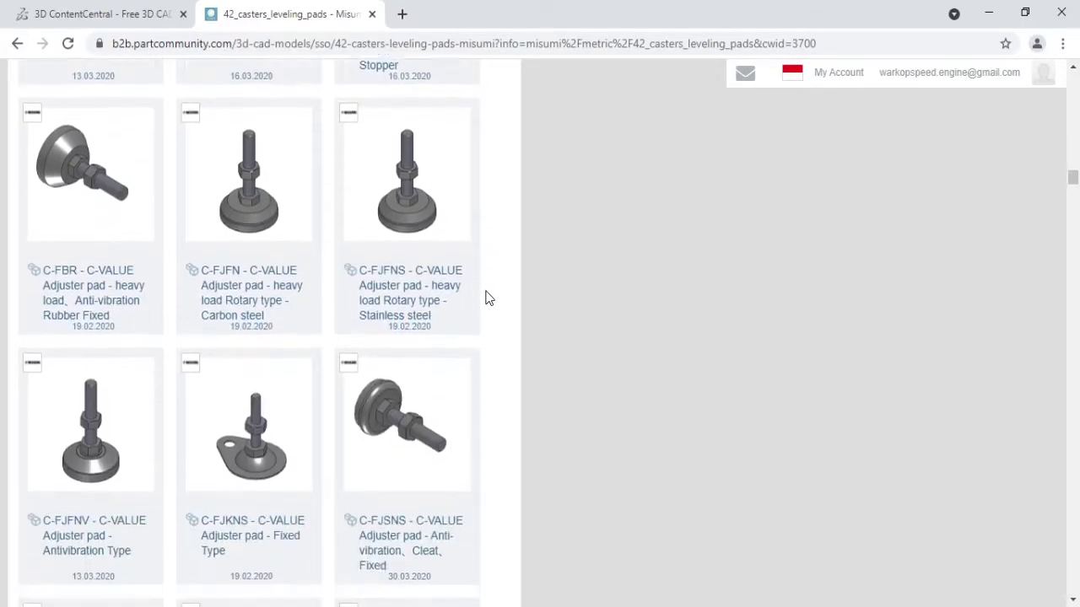
scroll(487, 297, up, 7)
scroll(487, 297, up, 5)
scroll(487, 297, up, 4)
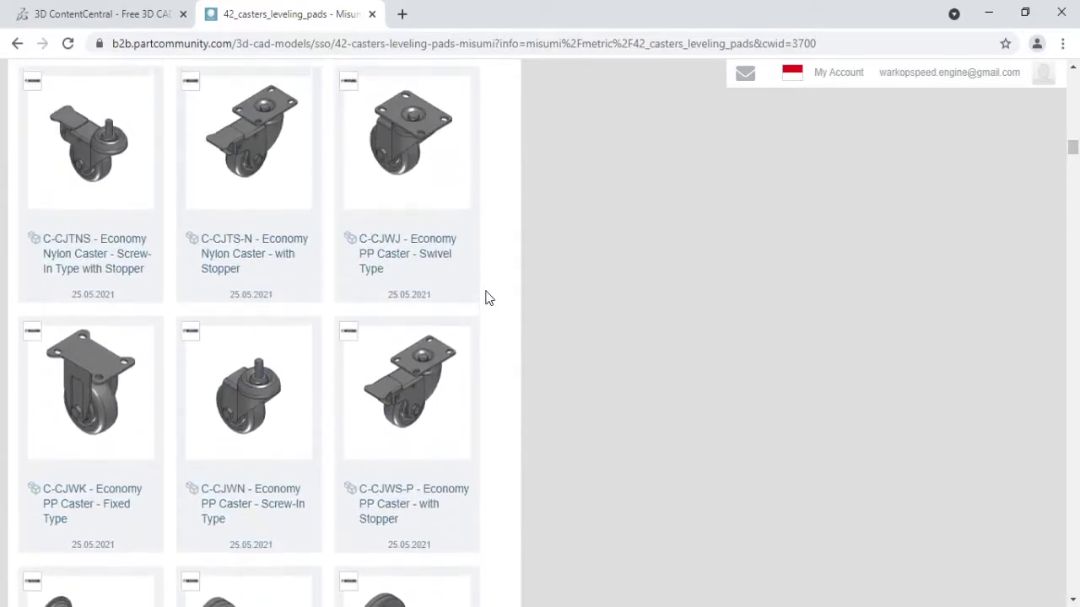
scroll(487, 297, up, 3)
scroll(487, 296, down, 4)
scroll(486, 297, down, 3)
scroll(486, 297, down, 5)
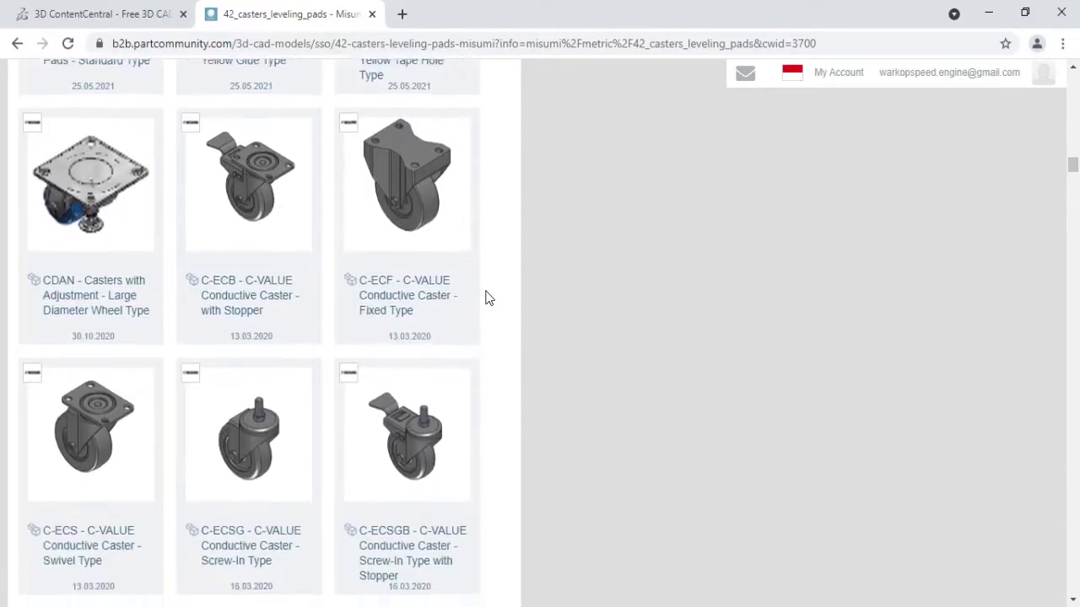
scroll(484, 296, down, 3)
scroll(472, 299, down, 3)
Open the C-FBR C-VALUE heavy-load anti-vibration adjuster pad page and let its 3D preview load.
click(95, 167)
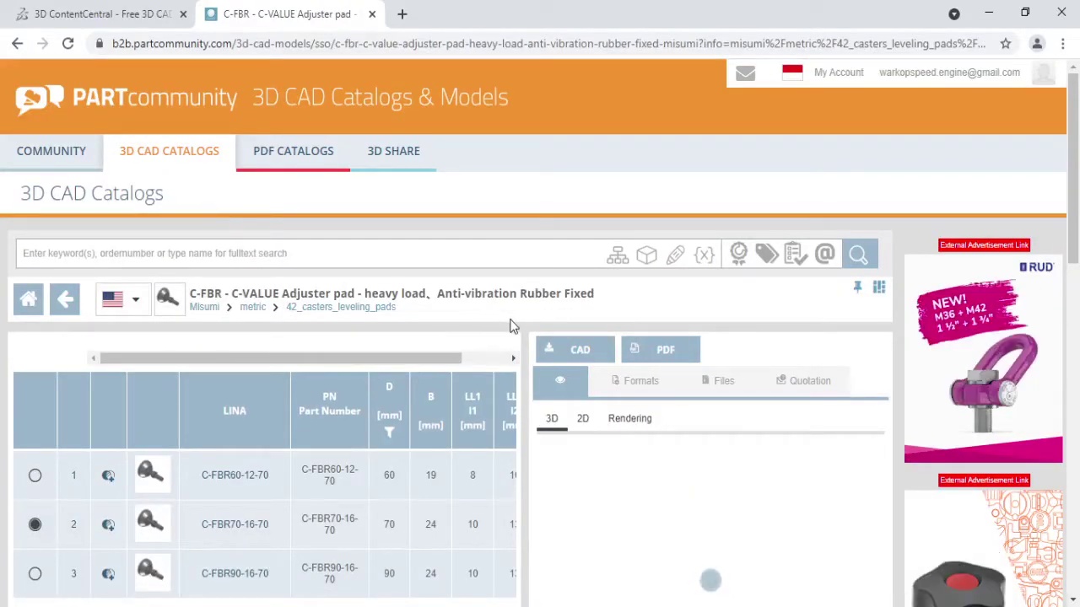
scroll(550, 408, down, 2)
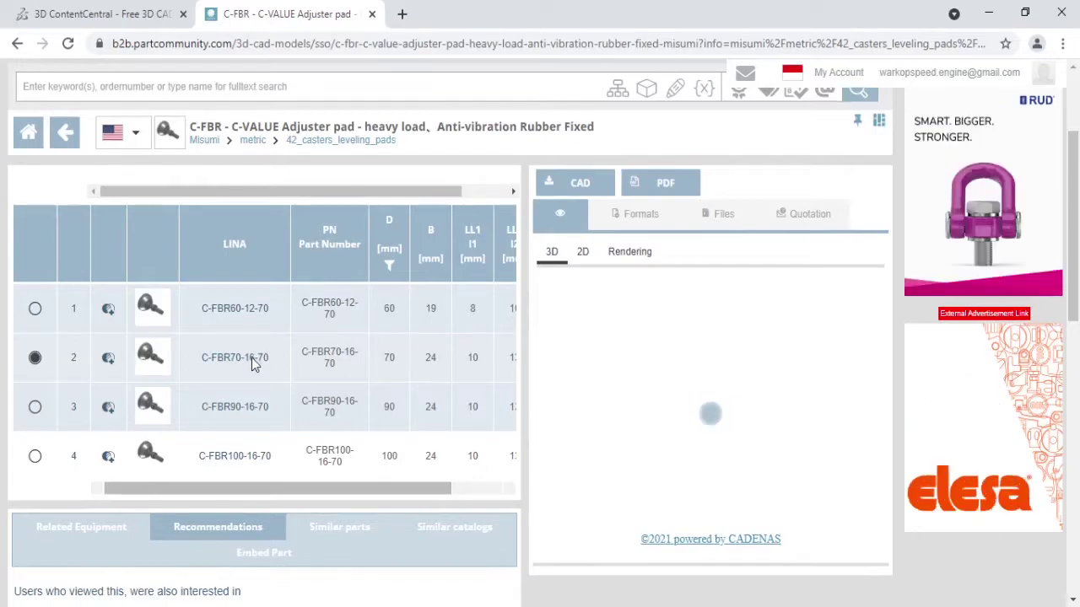
scroll(681, 316, up, 2)
key(ctrl+f)
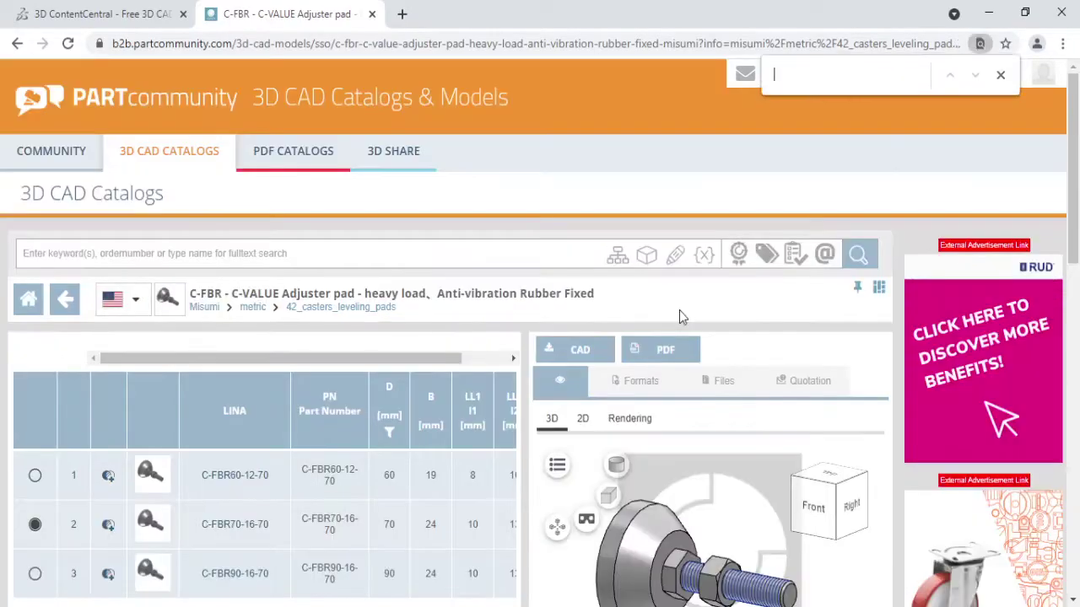
click(1002, 76)
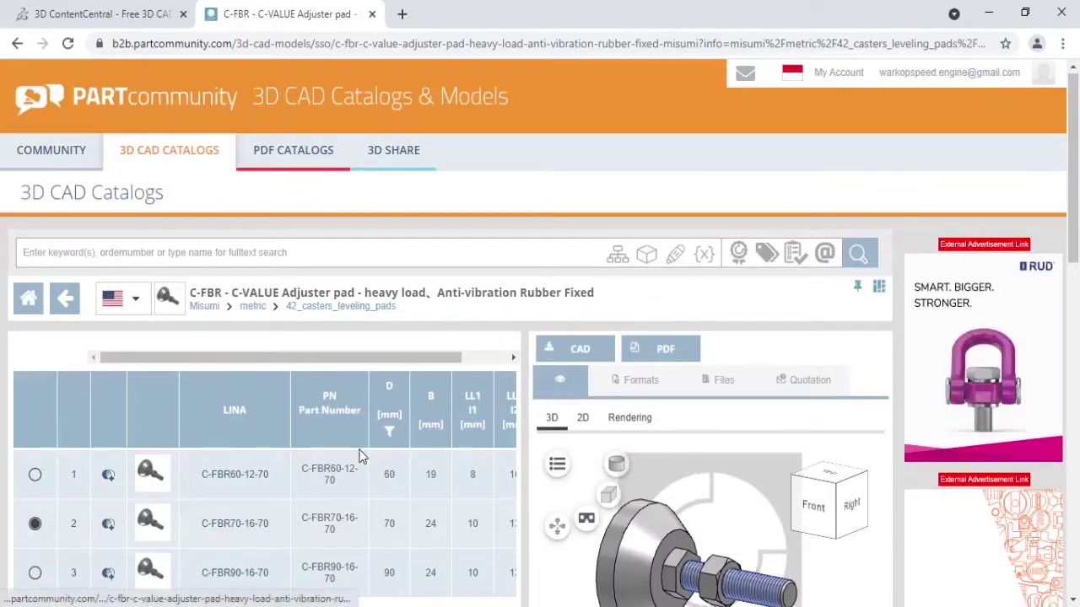
scroll(363, 447, down, 2)
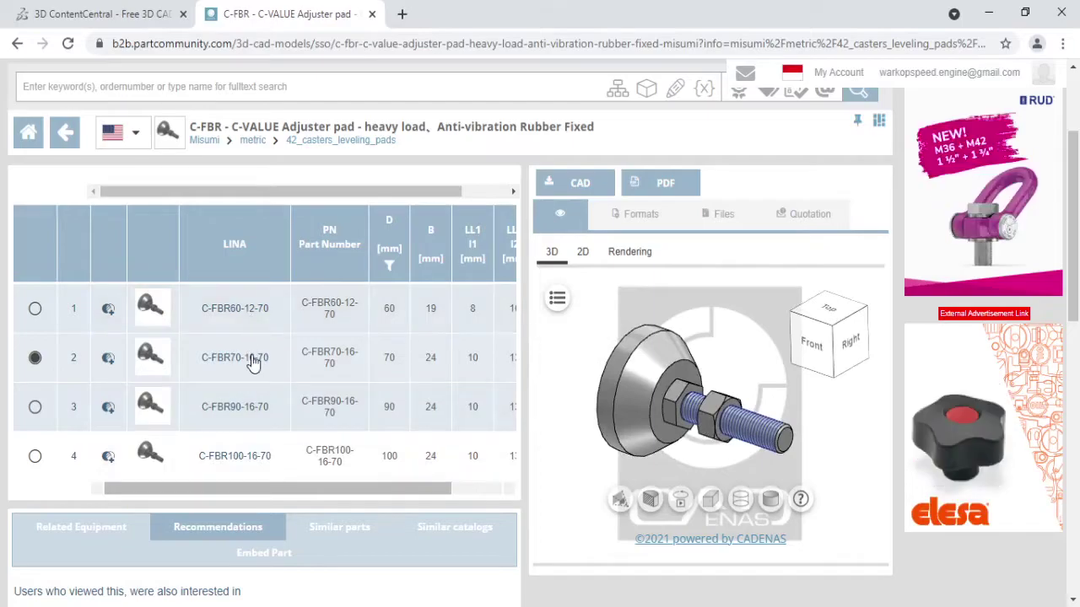
Reconfigure C-FBR90-16-70 with A set to 100 and generate the C-FBR90-16-100 CAD file.
click(244, 416)
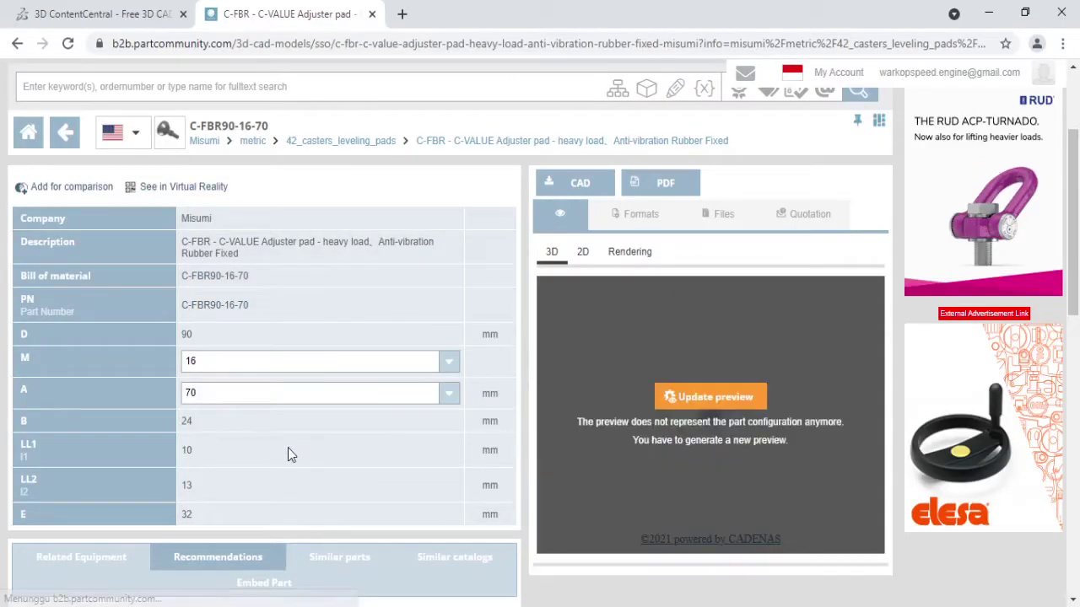
click(712, 401)
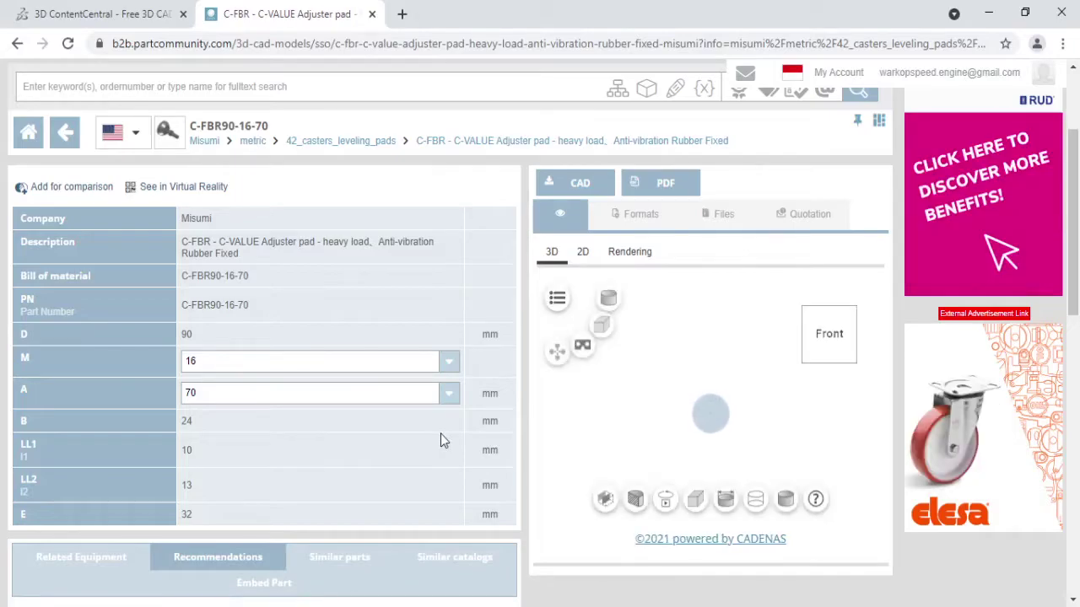
drag(650, 447, 702, 412)
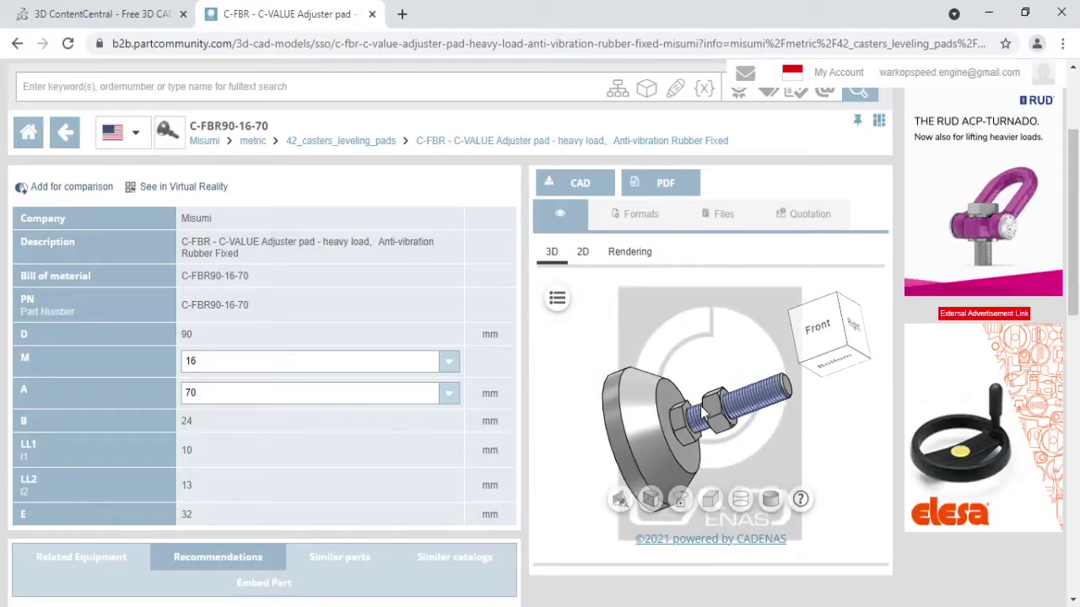
click(443, 405)
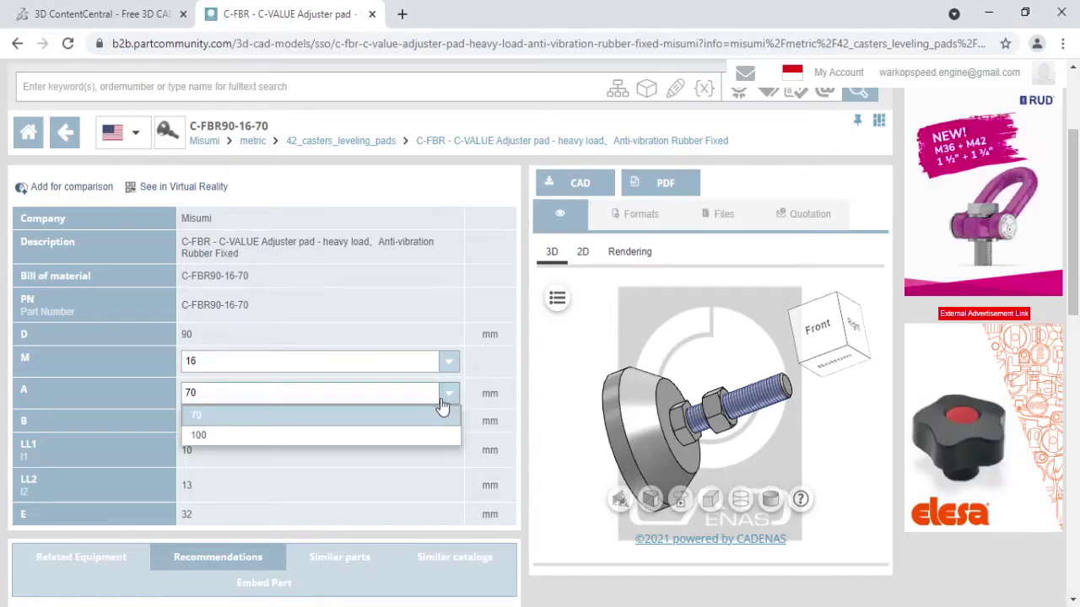
click(413, 434)
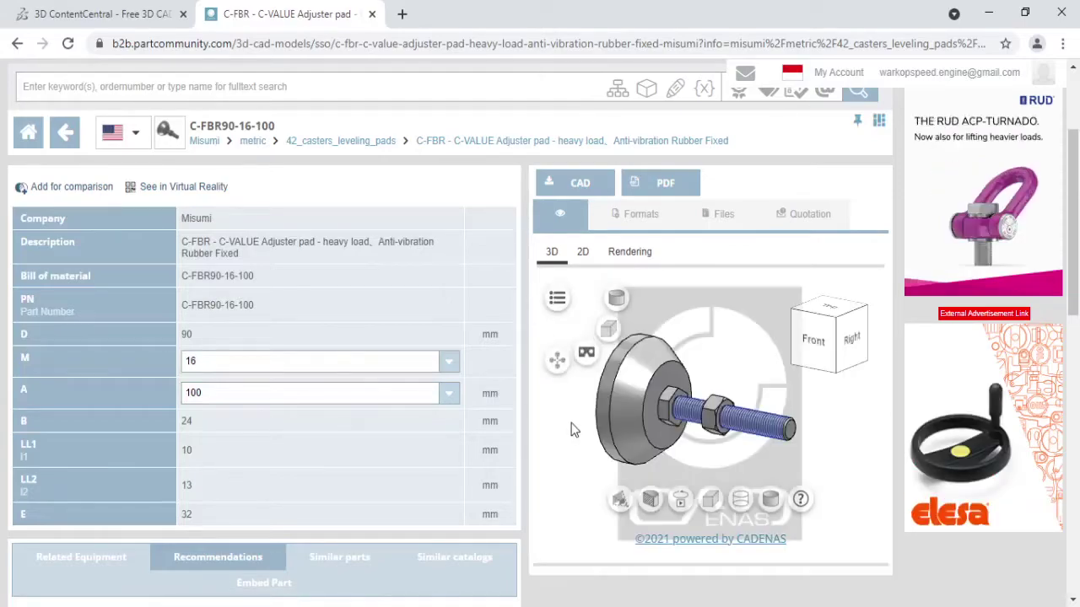
drag(681, 437, 707, 426)
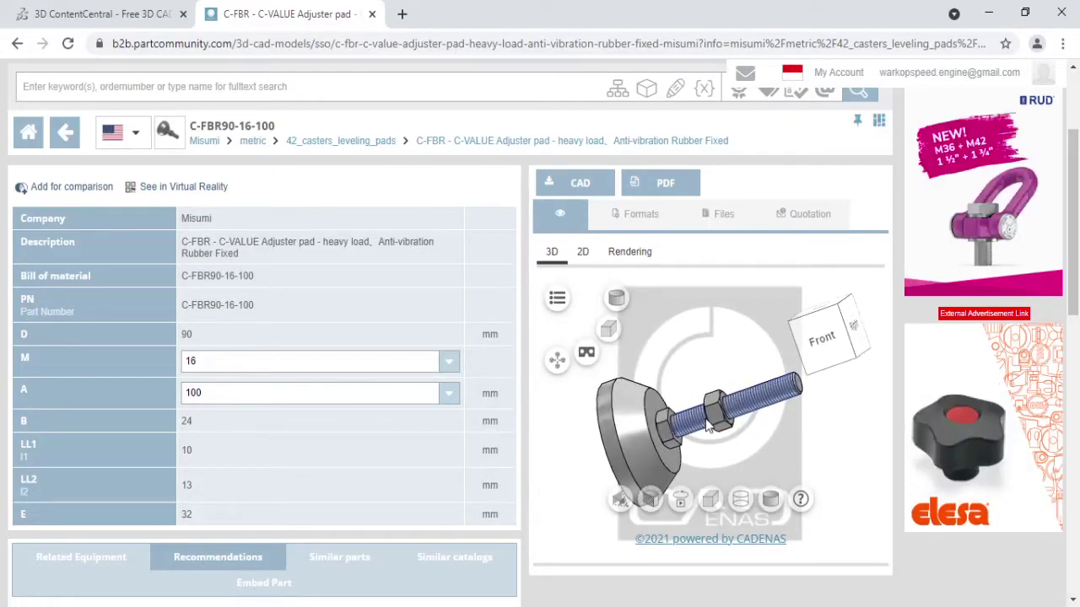
click(580, 182)
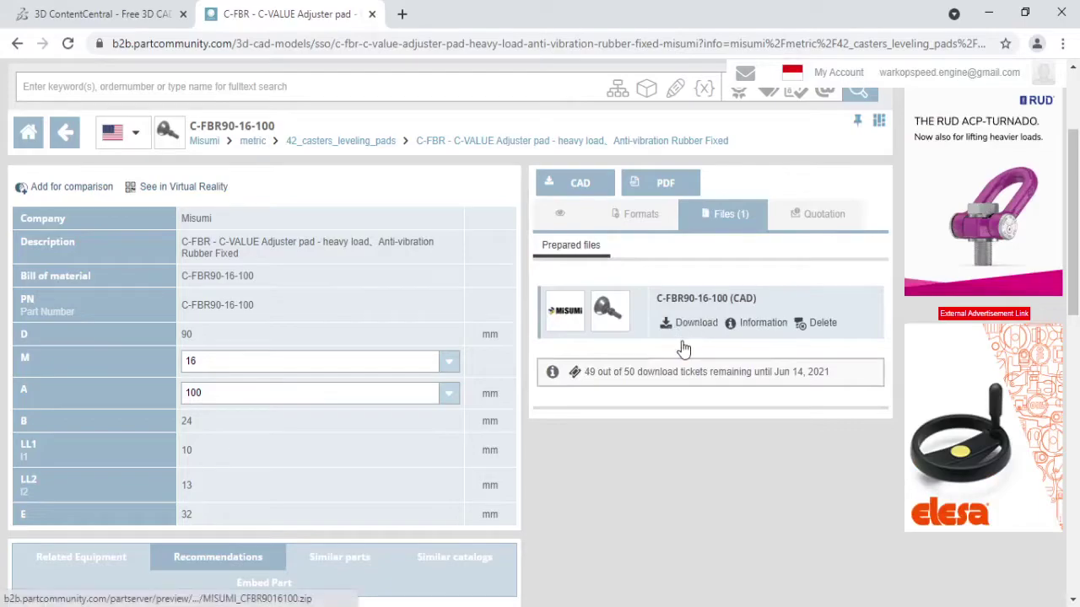
Download the MISUMI_CFBR9016100.zip CAD archive and open its download options.
click(683, 348)
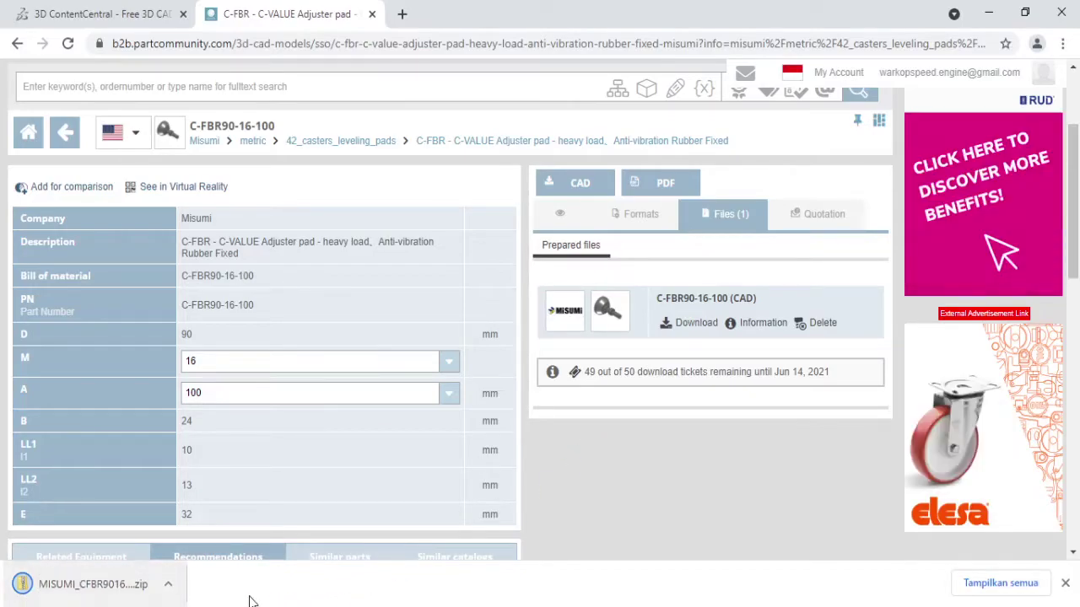
key(ctrl+f)
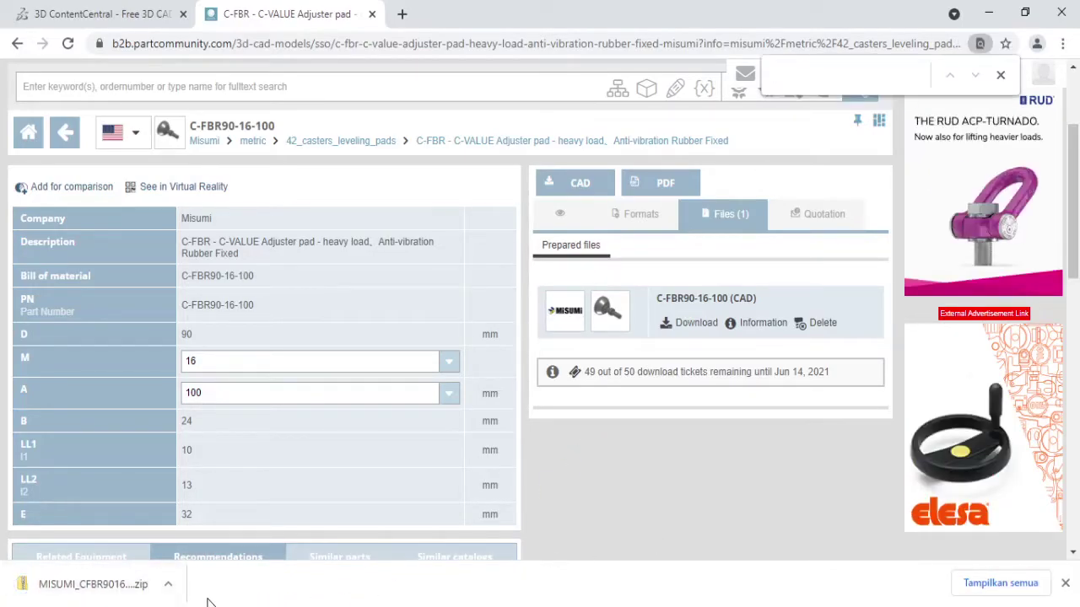
click(169, 585)
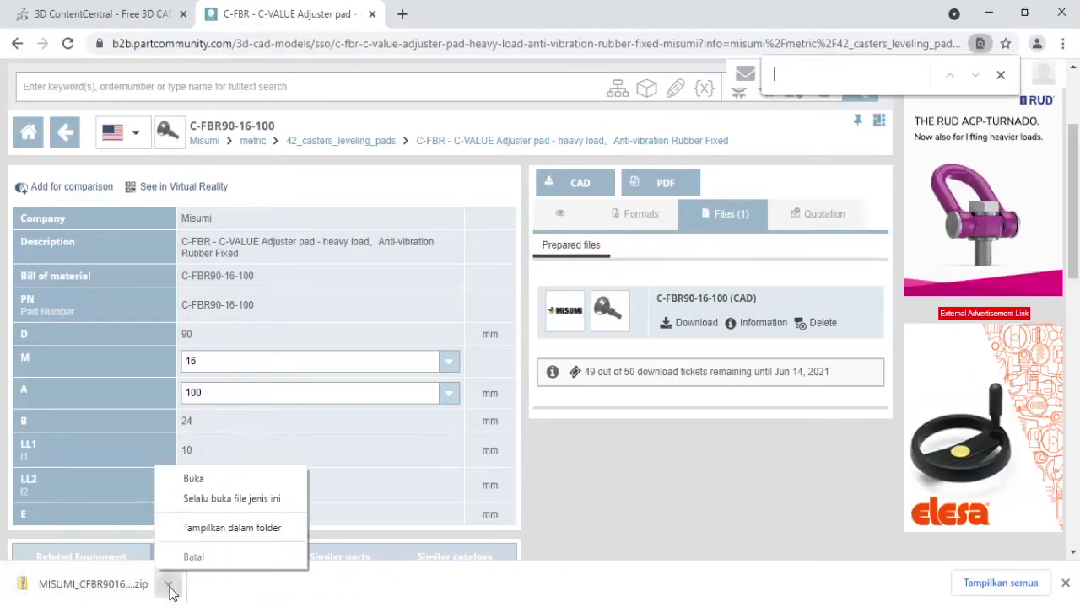
Put the downloaded zip in the 1.4. 3D Standard Parts folder and copy its file name.
click(248, 528)
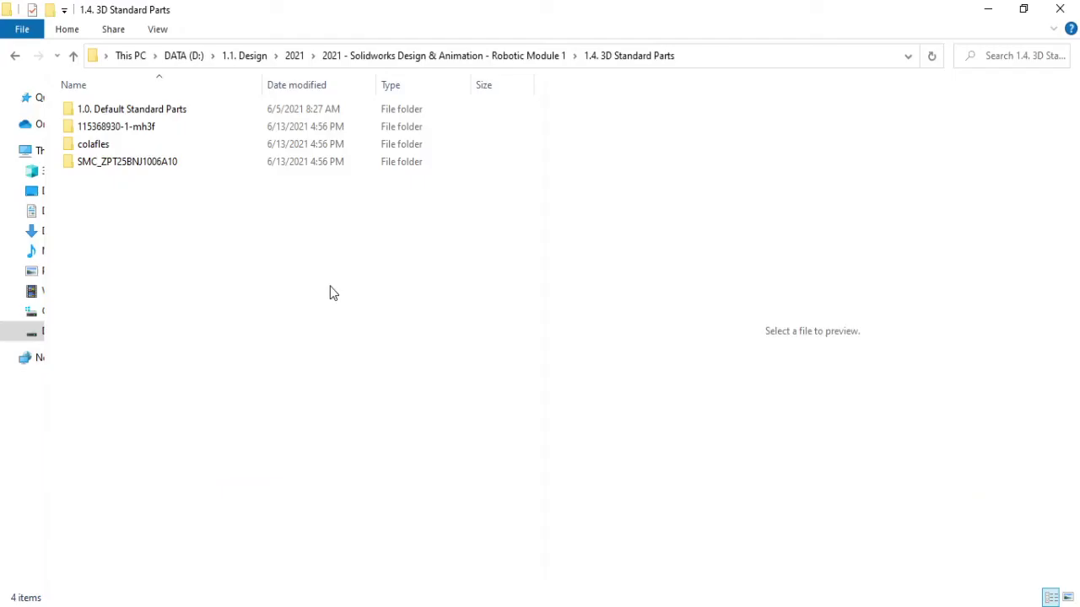
right_click(171, 243)
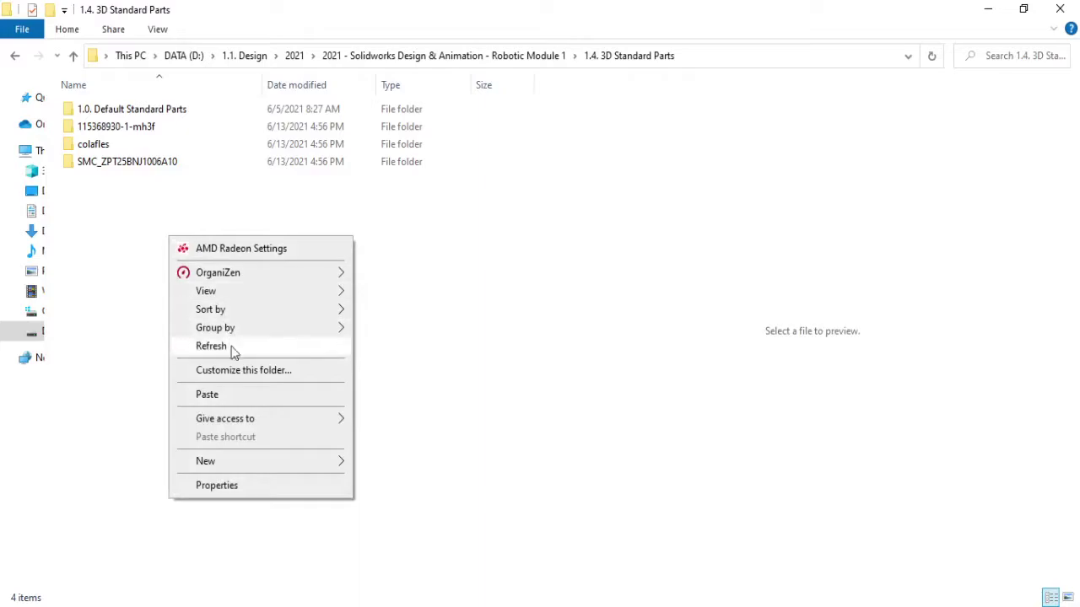
click(237, 395)
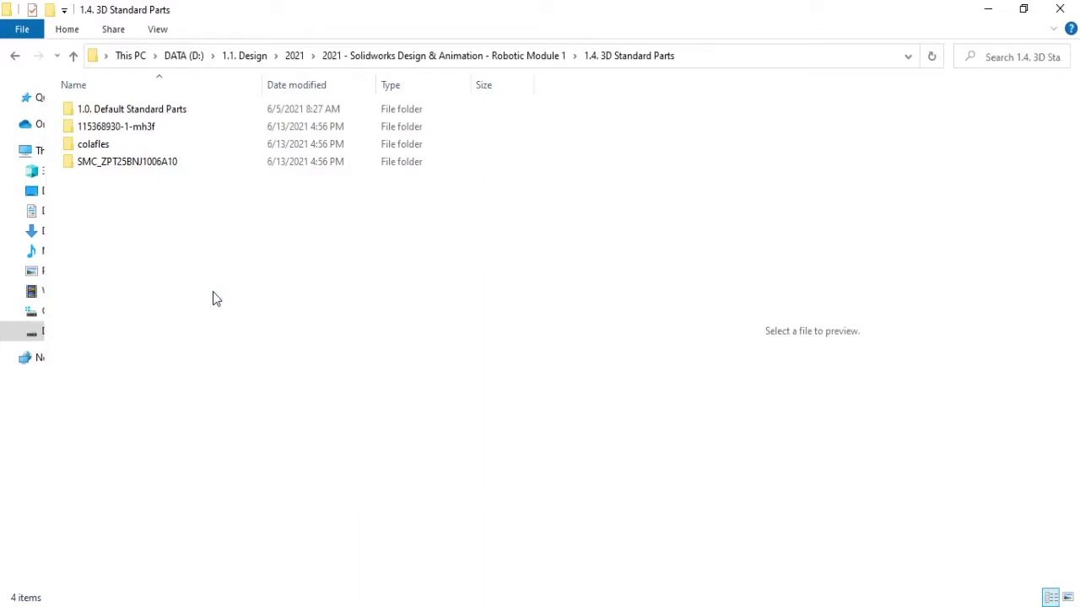
click(214, 298)
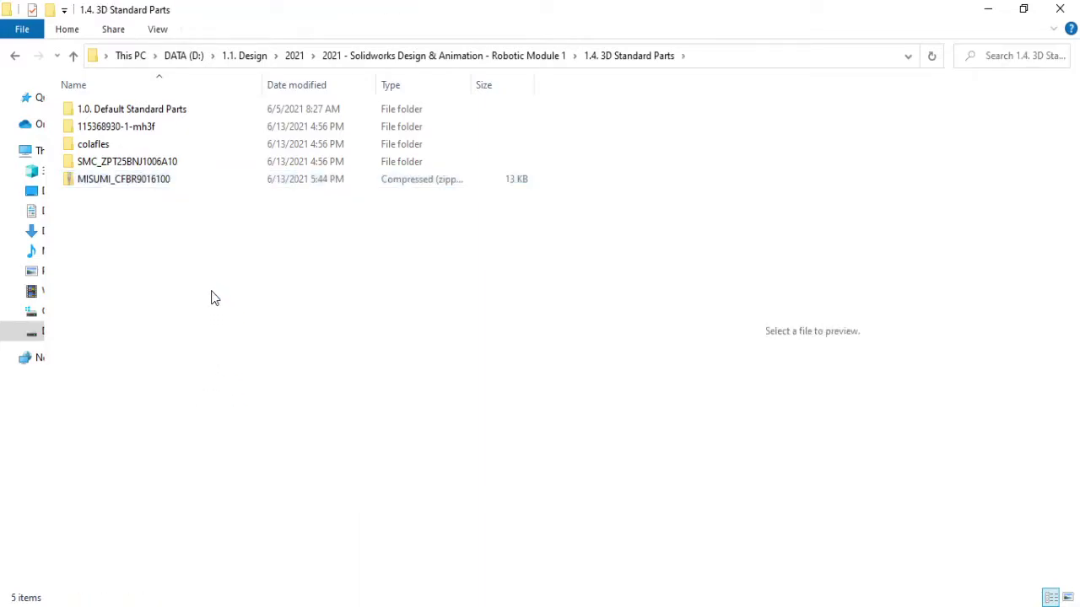
click(175, 184)
click(130, 184)
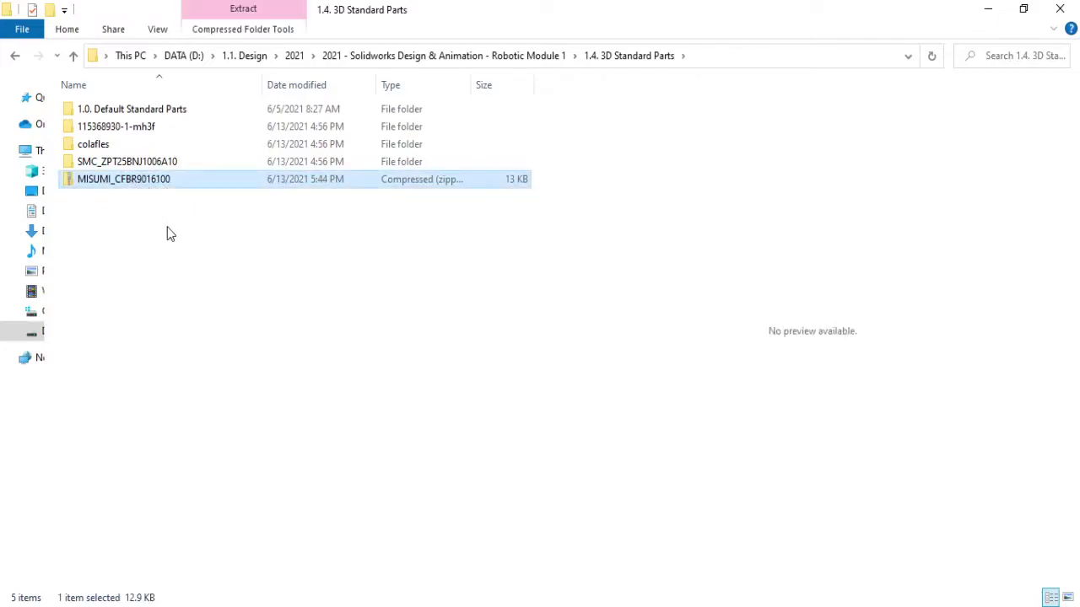
key(Return)
Create a MISUMI_CFBR9016100 folder and move the zip into it.
key(ctrl+shift+n)
text(MISUMI_CFBR9016100)
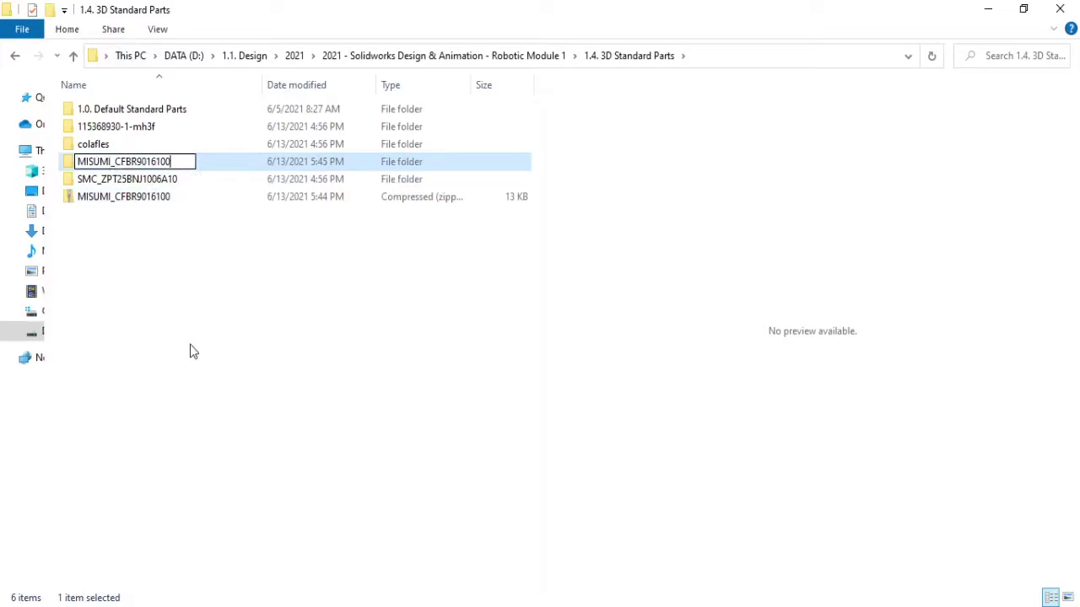
click(190, 280)
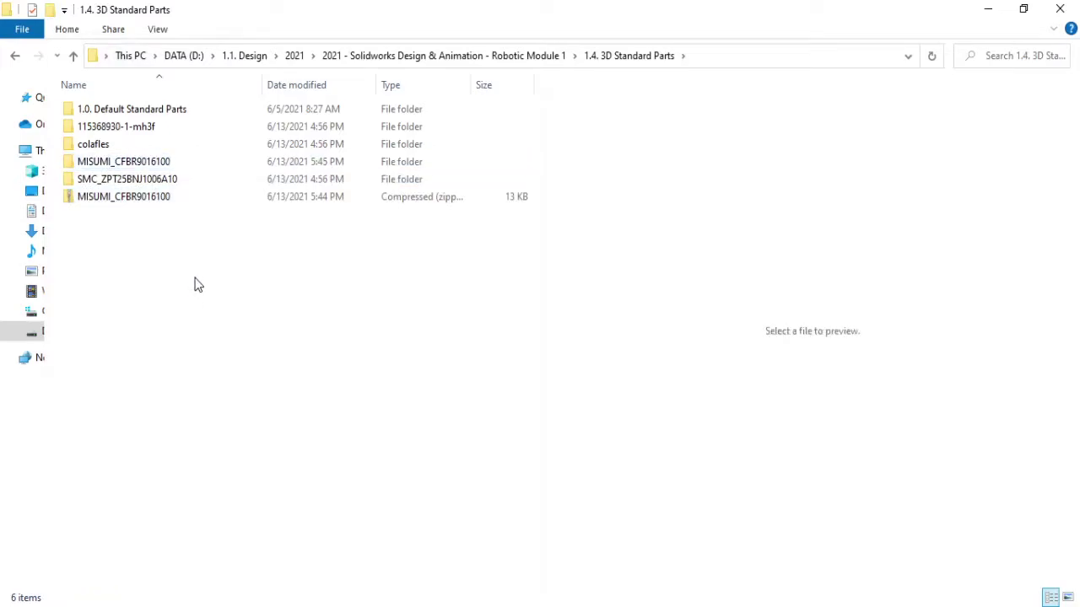
click(157, 200)
drag(111, 201, 174, 262)
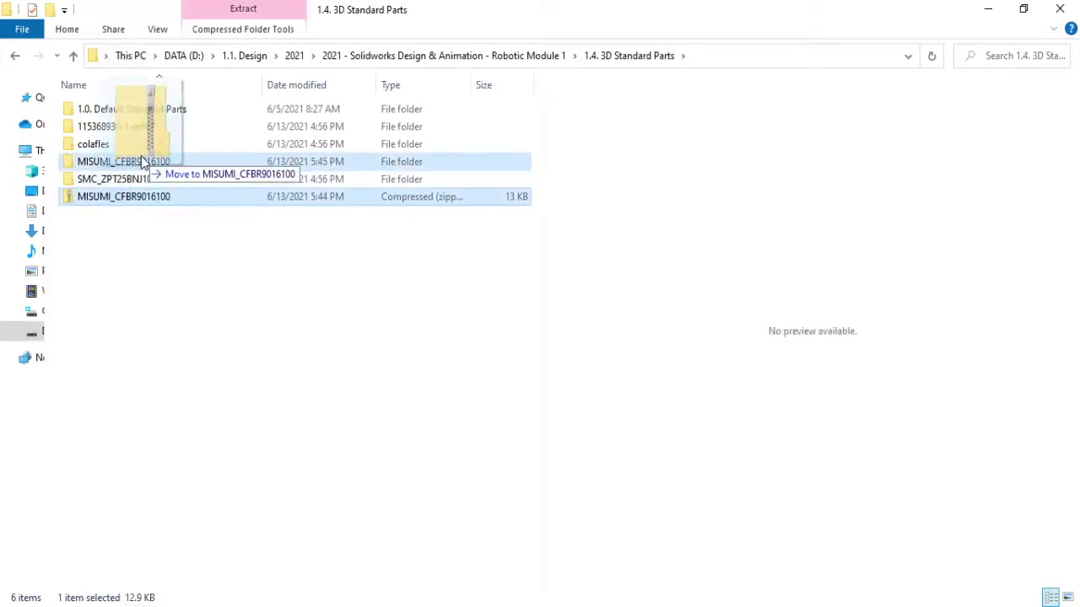
key(Delete)
click(164, 162)
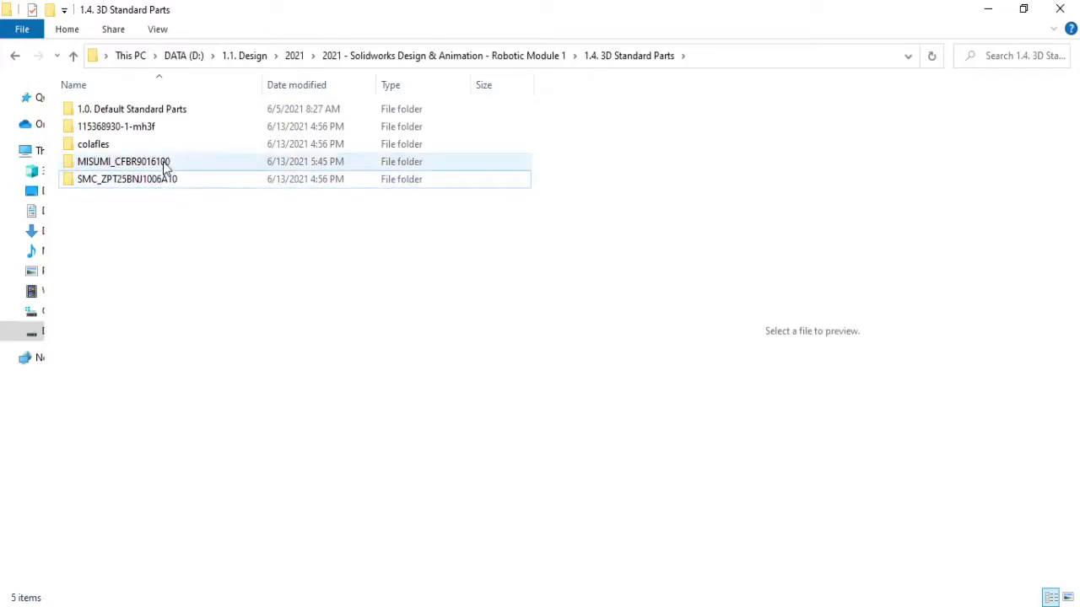
Extract C-FBR90-16-100.x_t into the MISUMI_CFBR9016100 folder and drag it into SOLIDWORKS.
double_click(164, 162)
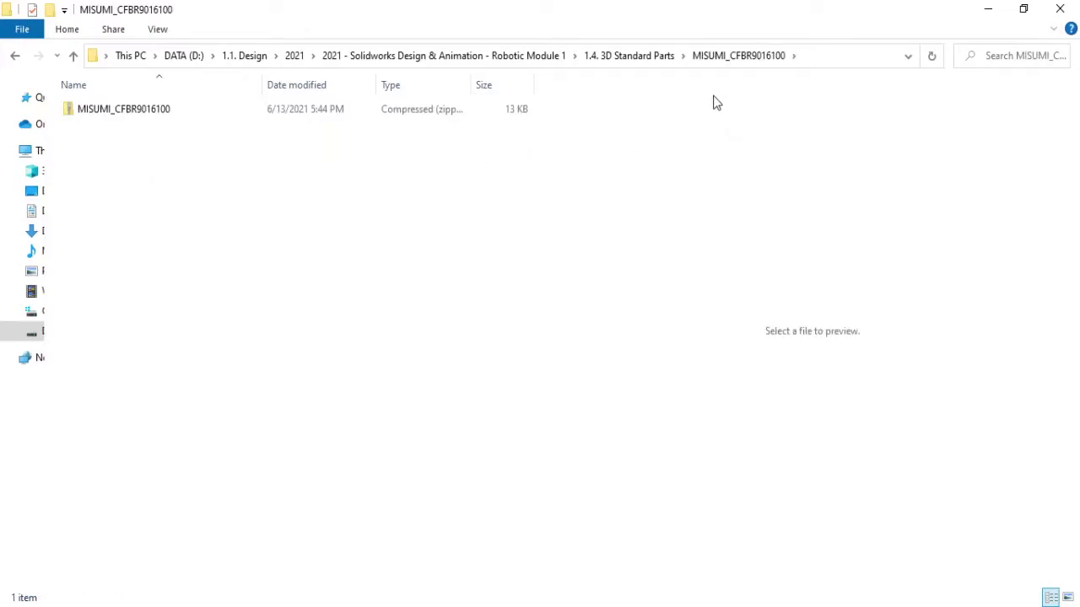
click(164, 116)
double_click(164, 116)
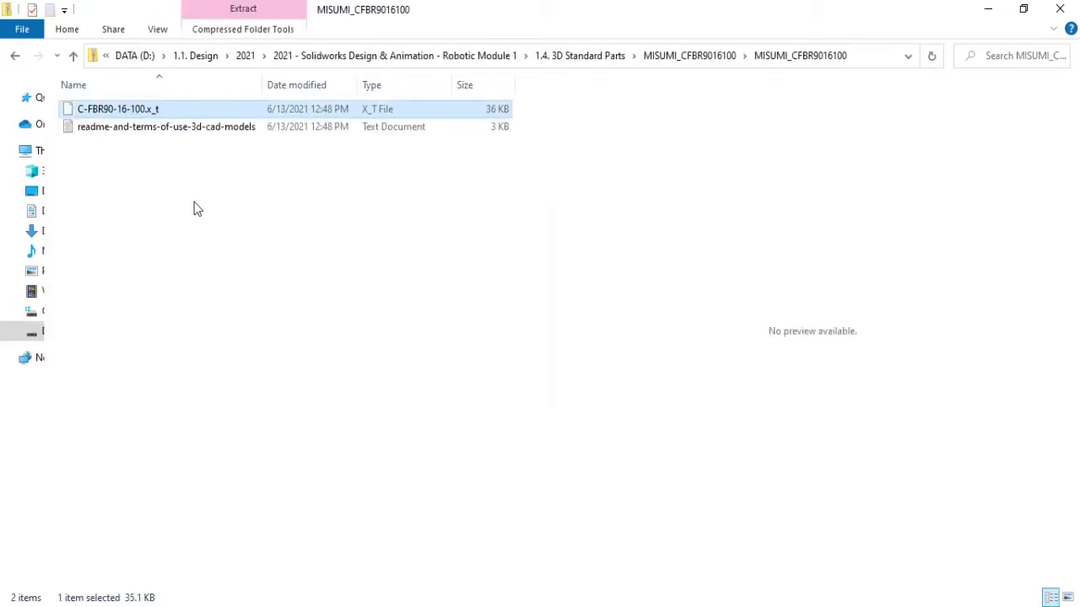
click(692, 62)
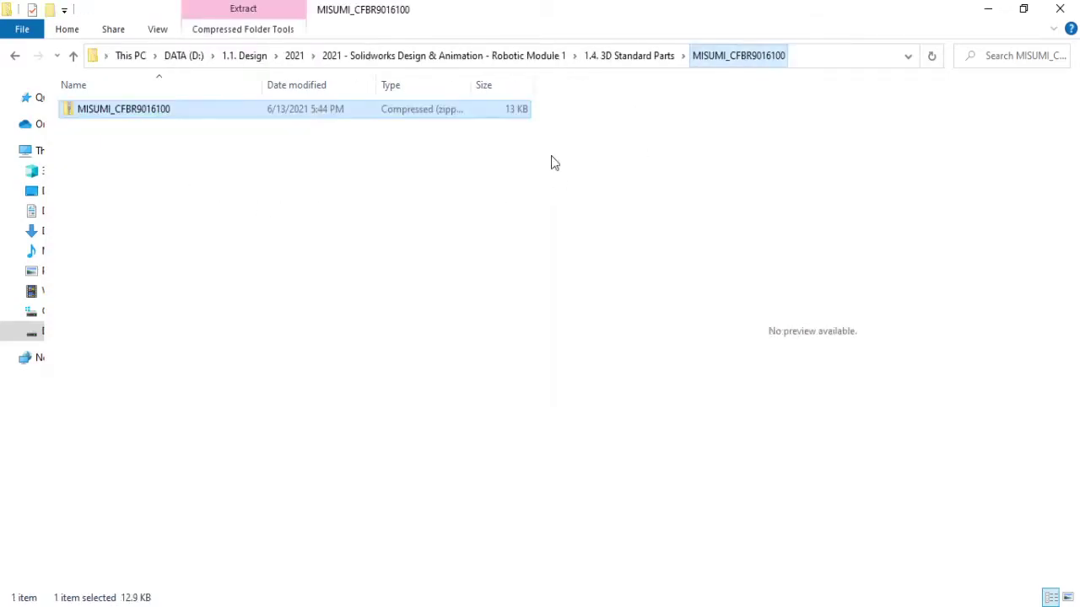
key(ctrl+v)
click(249, 211)
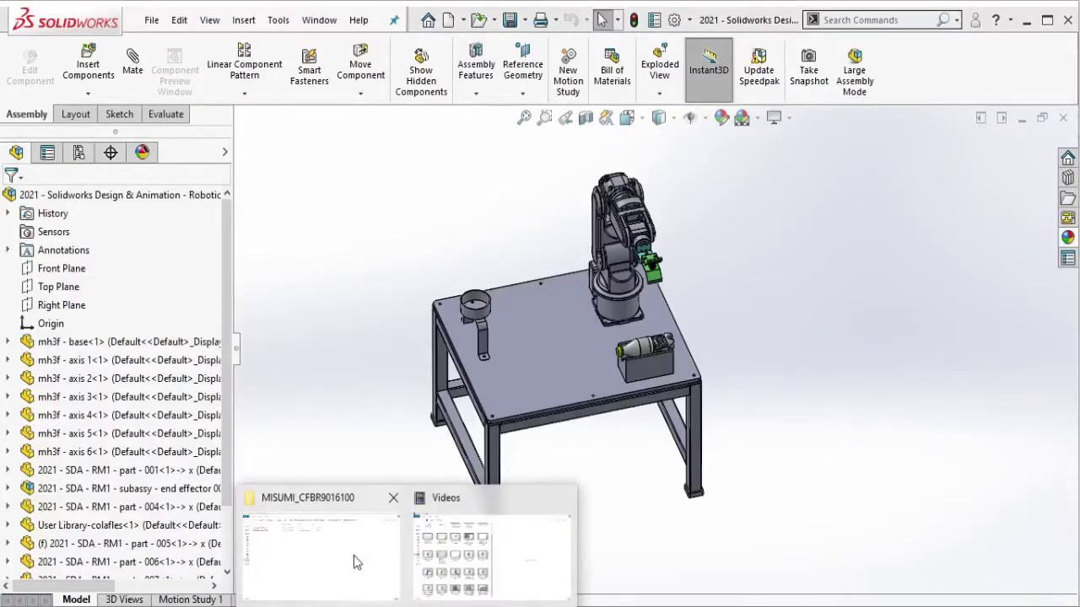
click(353, 548)
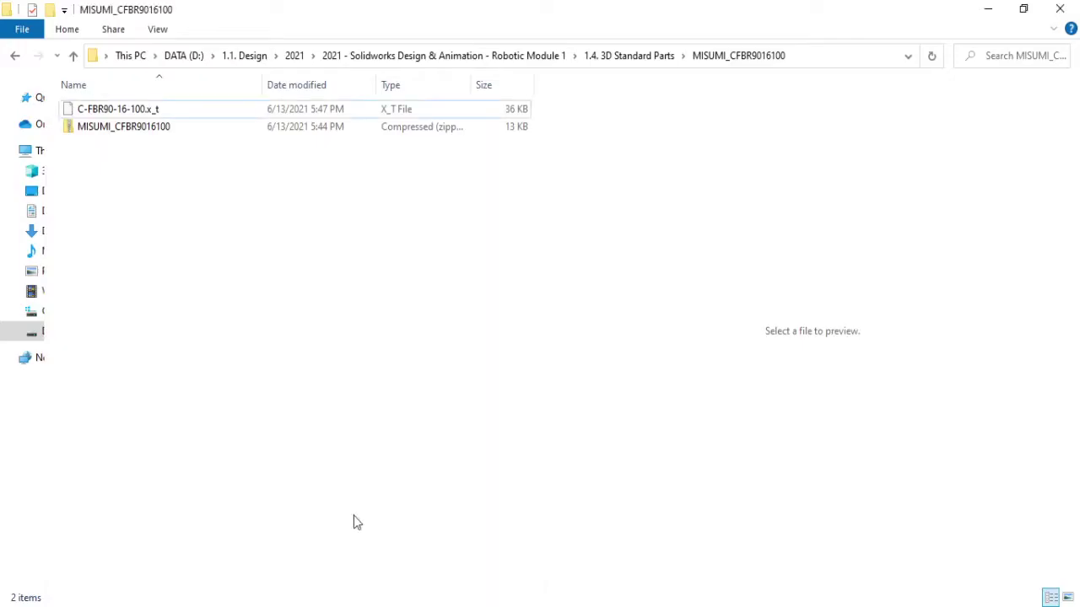
mouse_move(140, 111)
mouse_down()
mouse_move(846, 598)
mouse_move(838, 511)
mouse_up()
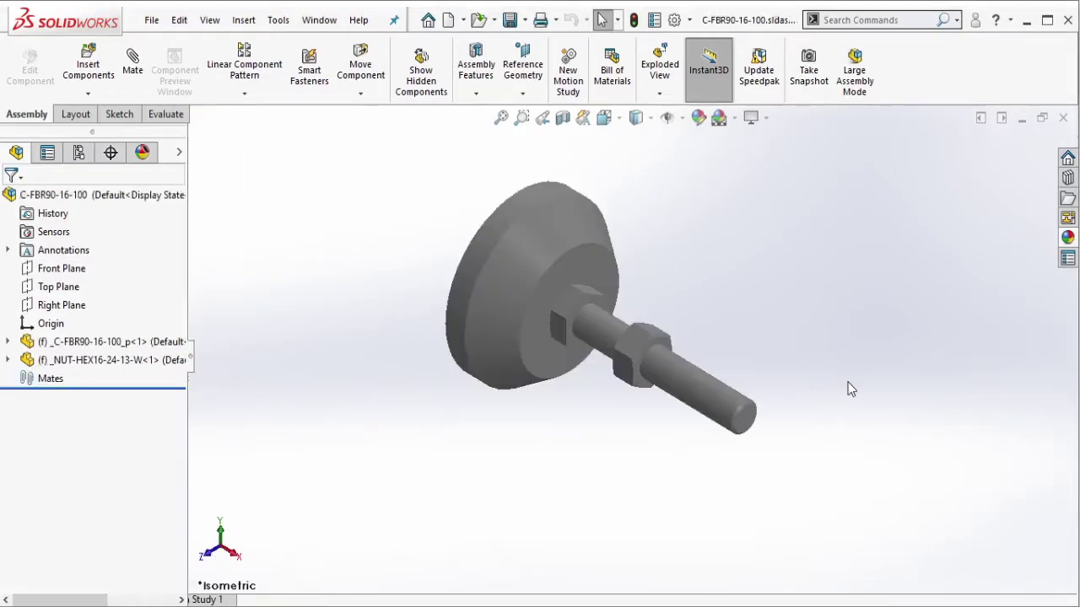
Show the pad Shaded With Edges and measure the threaded shaft as 16 mm diameter.
click(636, 118)
click(636, 142)
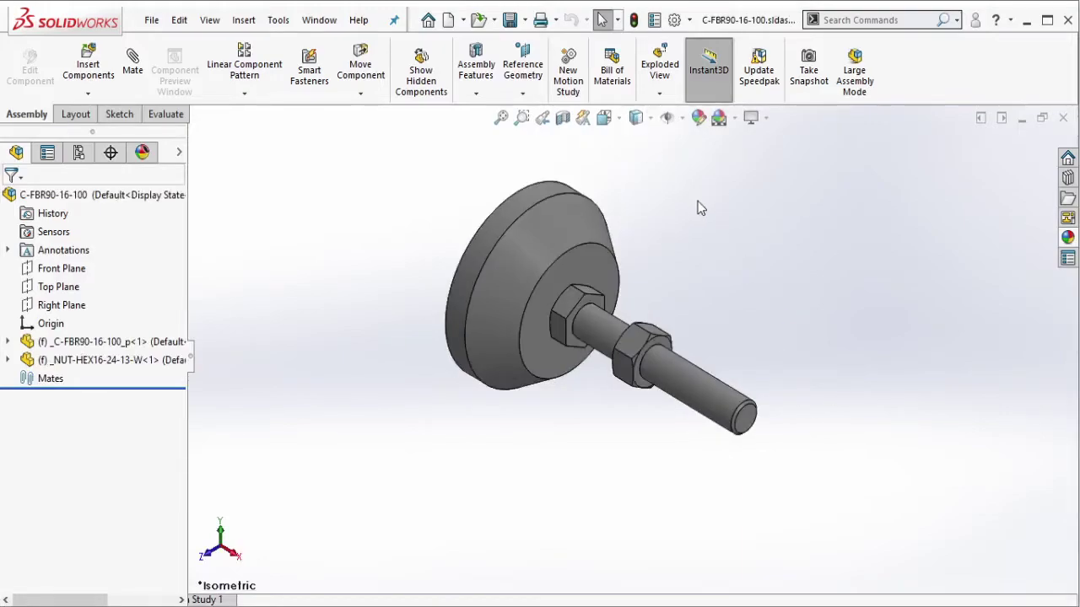
click(167, 115)
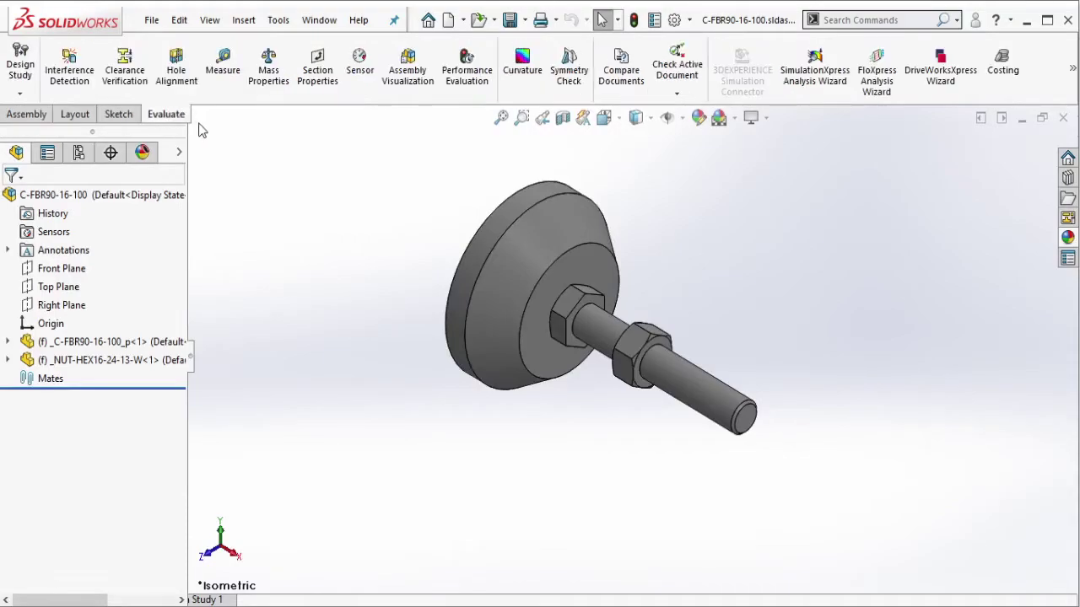
click(223, 67)
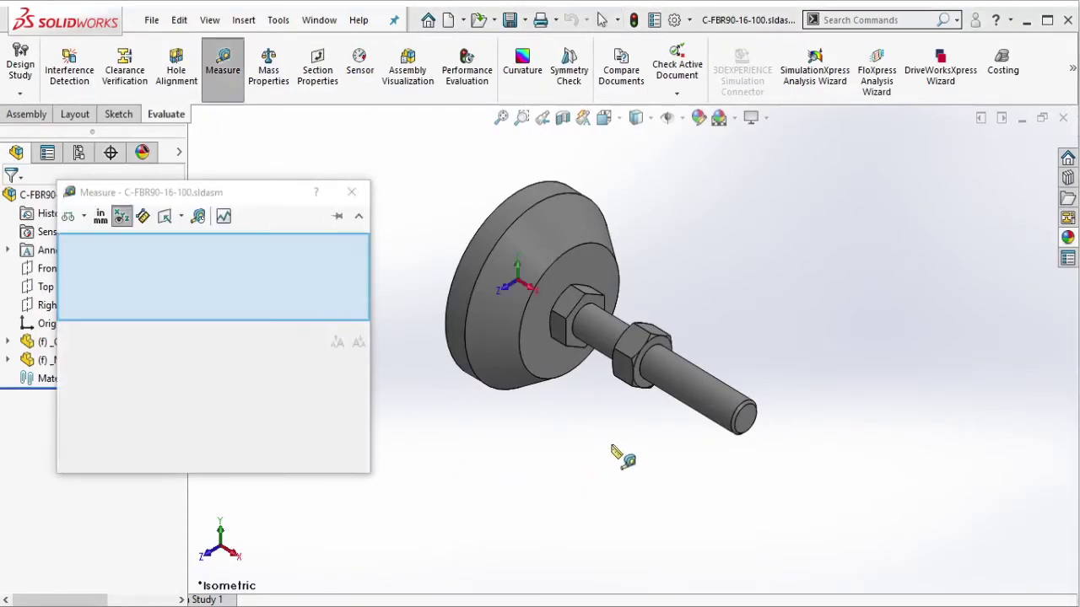
click(681, 386)
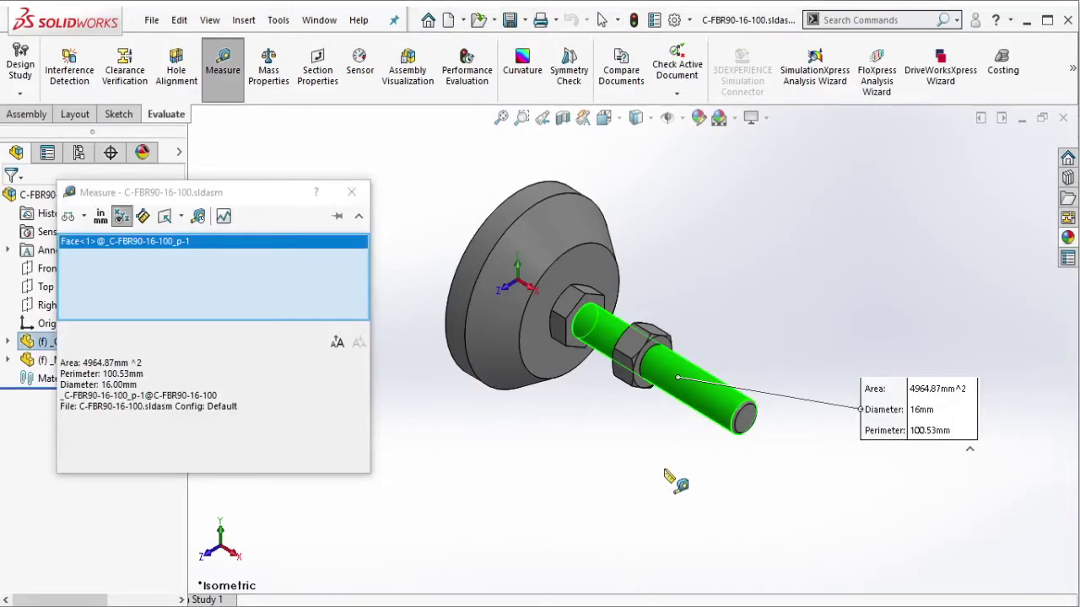
click(351, 192)
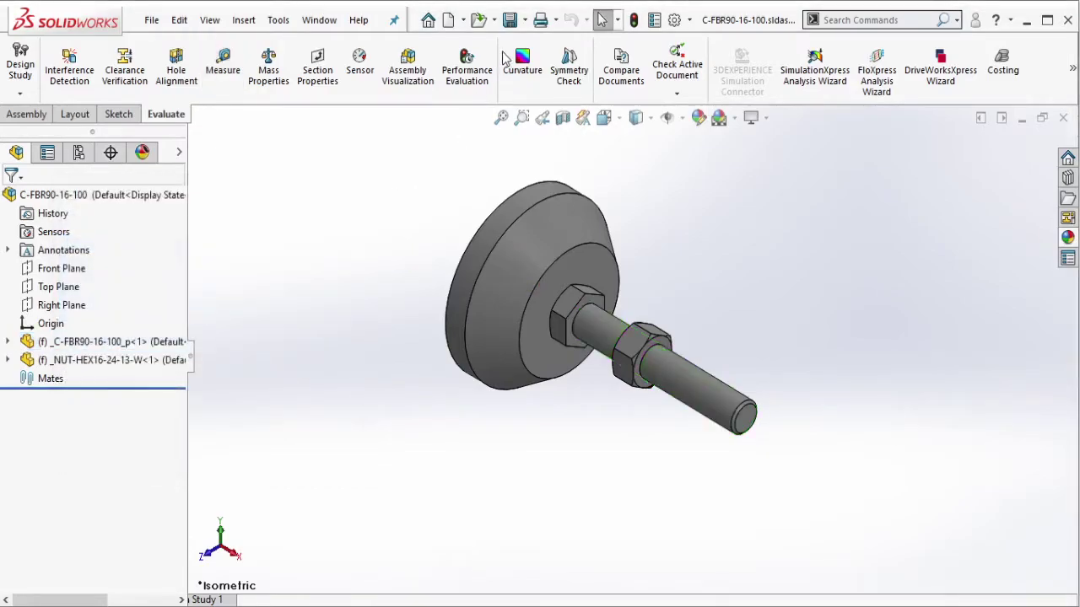
click(783, 181)
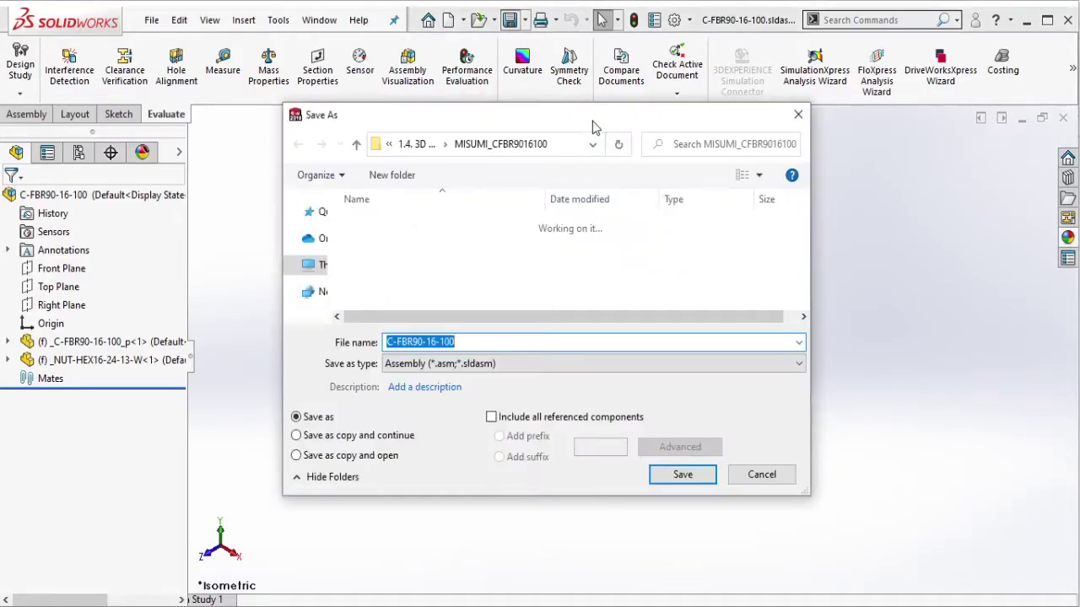
Save the adjuster pad as part file C-FBR90-16-100.sldprt and close the document.
click(523, 369)
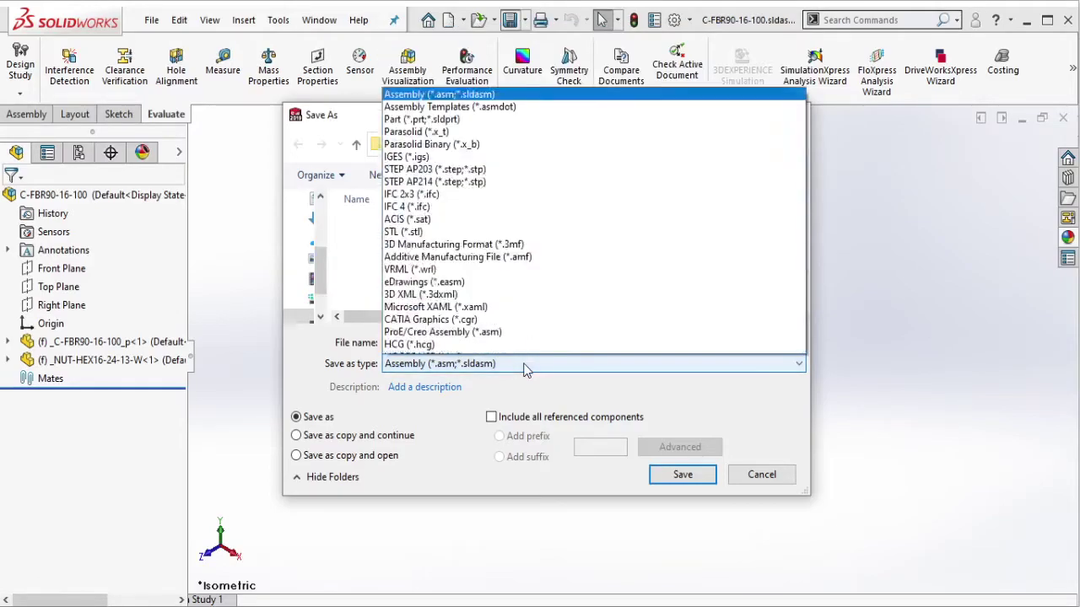
click(502, 34)
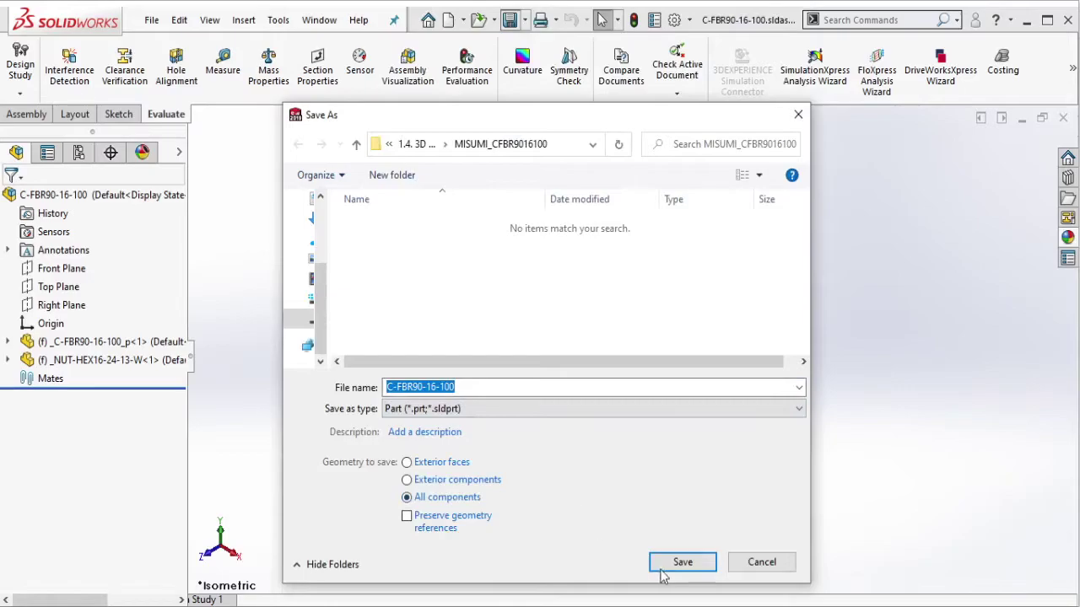
click(682, 562)
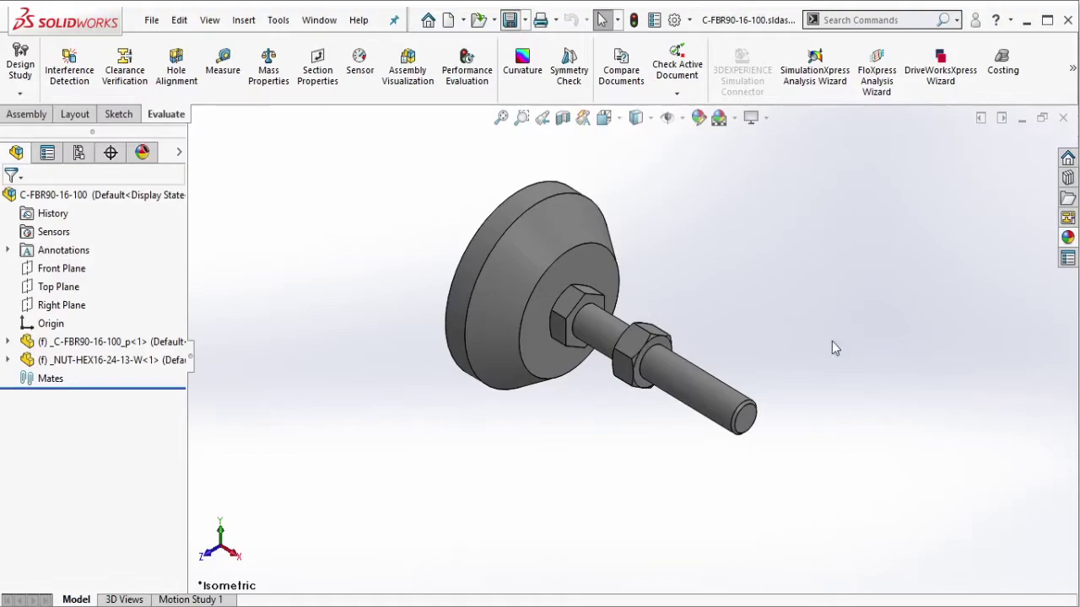
click(1062, 121)
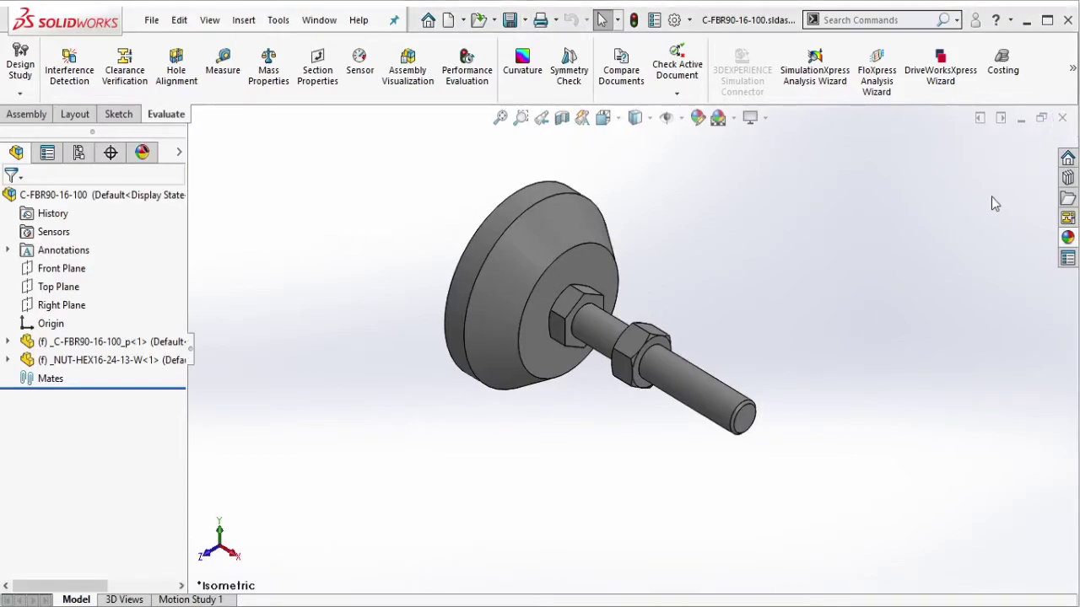
key(Escape)
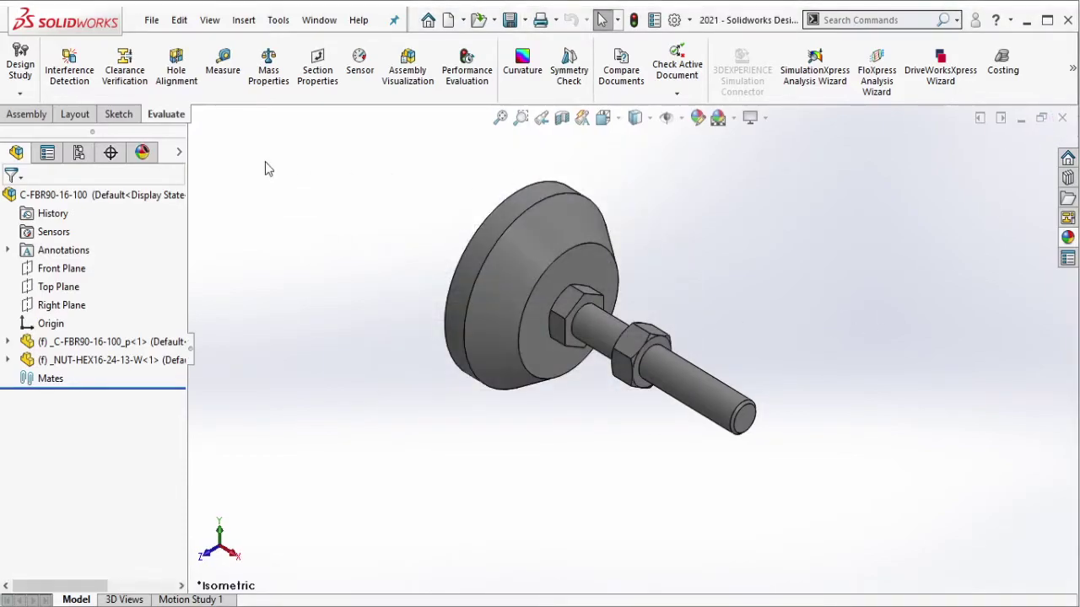
Insert the C-FBR90-16-100 part from the MISUMI folder into the robot-cell assembly.
click(27, 114)
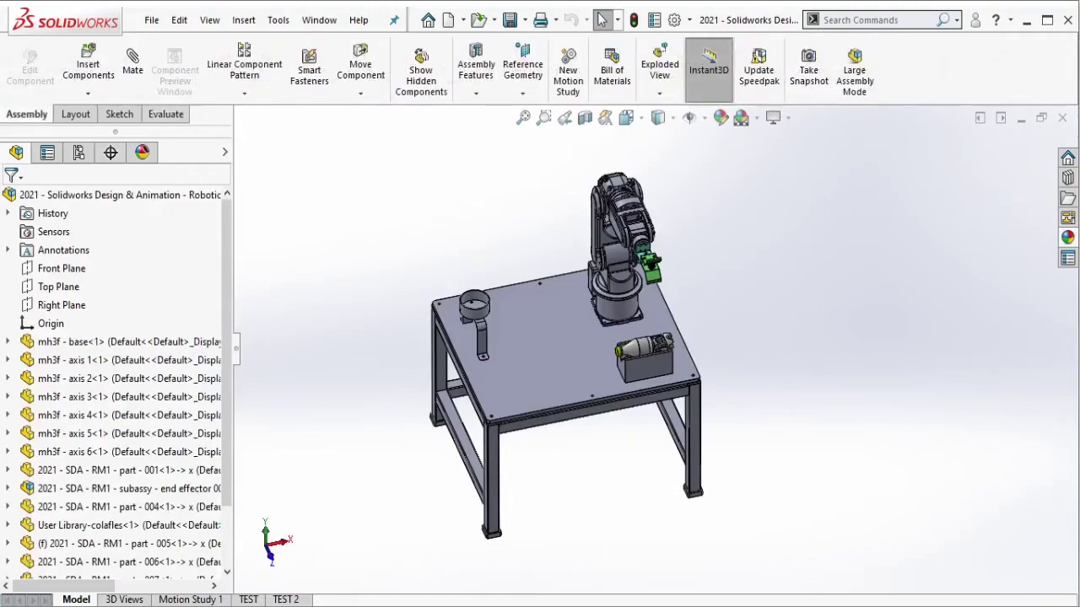
click(376, 582)
click(140, 111)
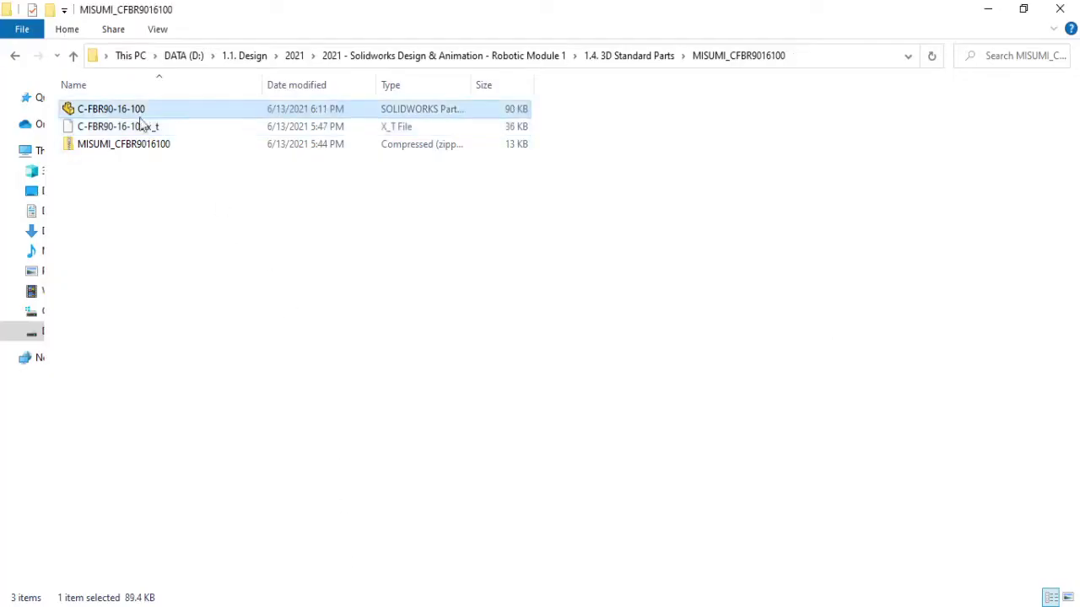
mouse_move(141, 123)
mouse_down()
mouse_move(831, 601)
mouse_move(650, 517)
mouse_up()
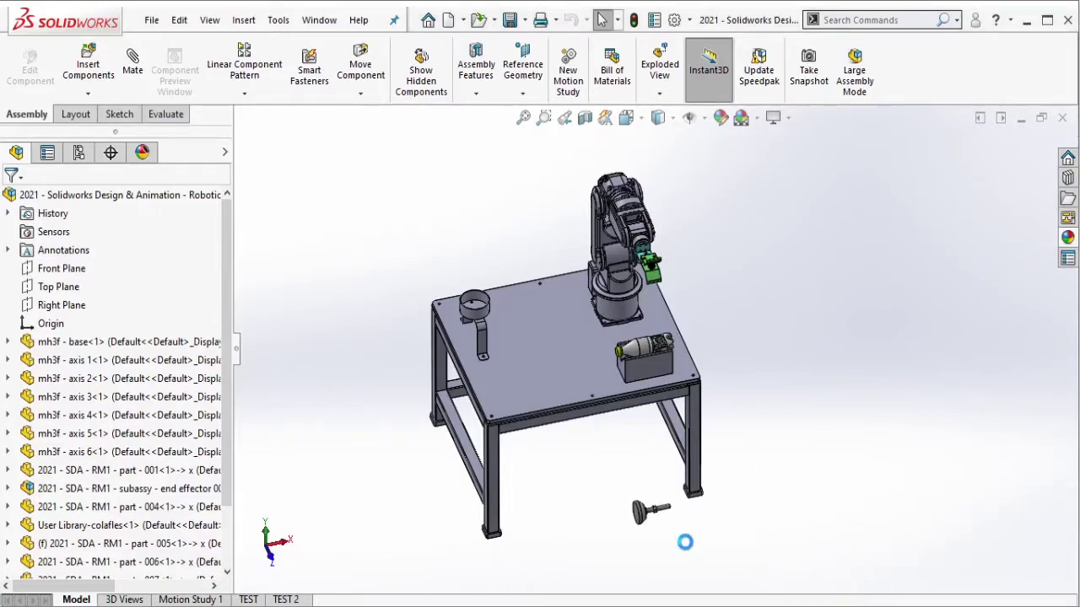
scroll(679, 536, down, 3)
scroll(641, 414, down, 3)
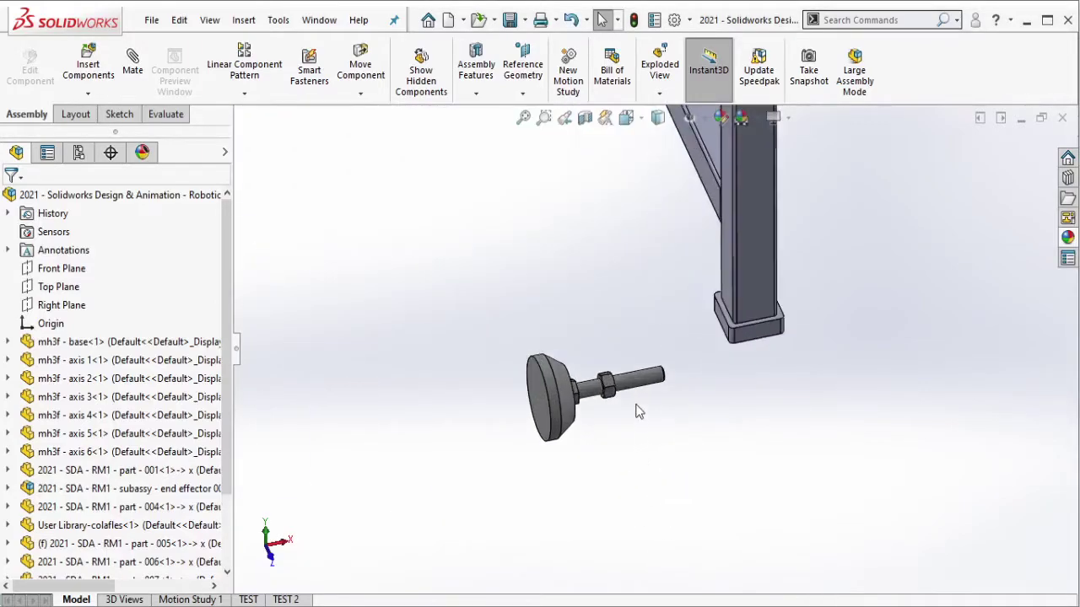
Rotate the foot upright and Ctrl-drag copies so four feet sit below the frame.
click(363, 95)
click(375, 133)
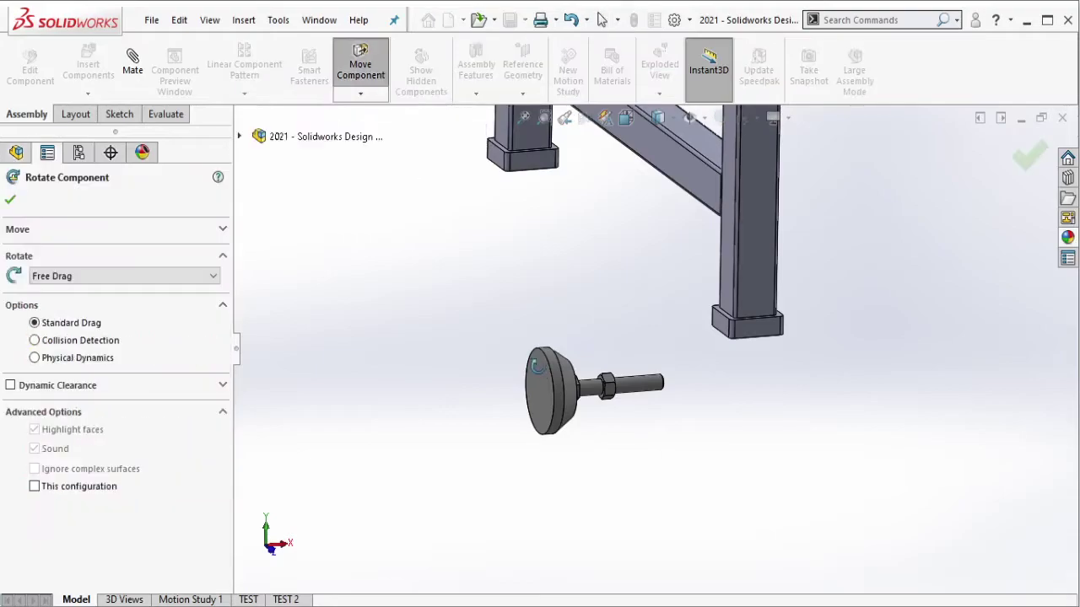
drag(454, 346, 546, 317)
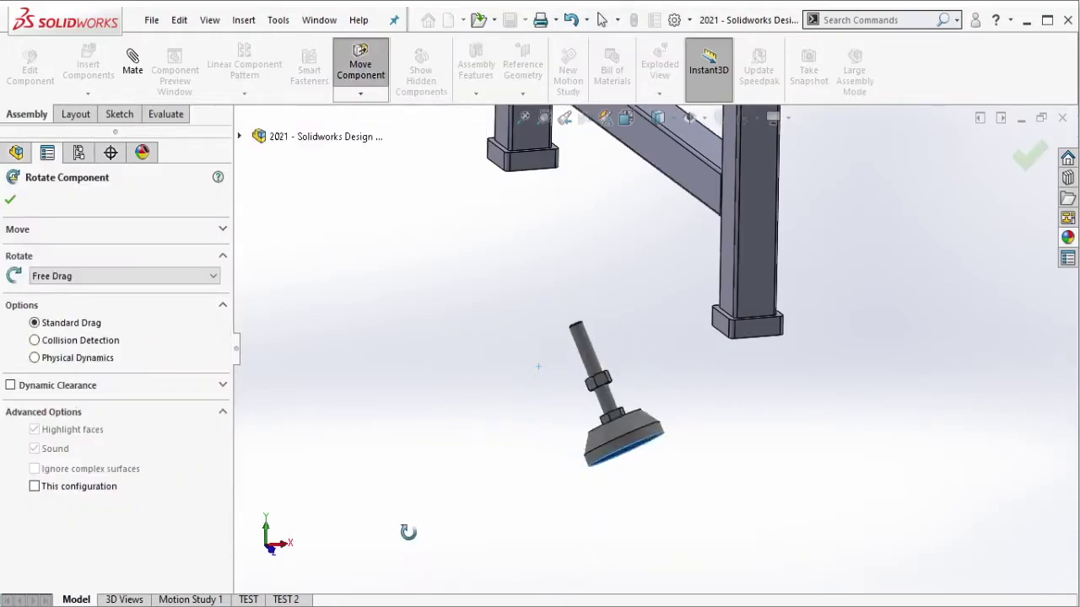
key(Escape)
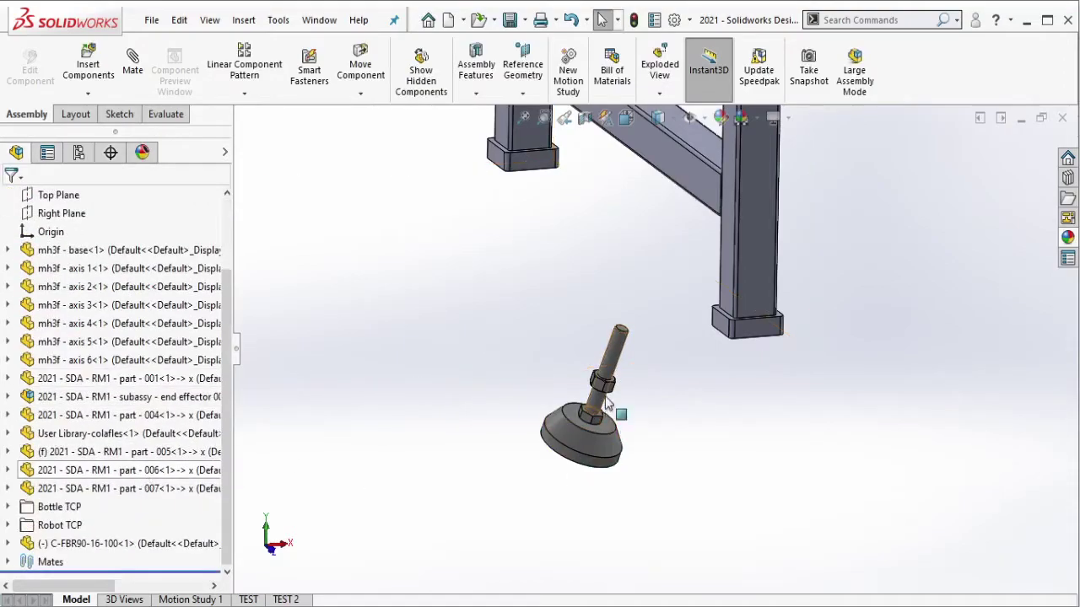
ctrl+drag(604, 400, 785, 418)
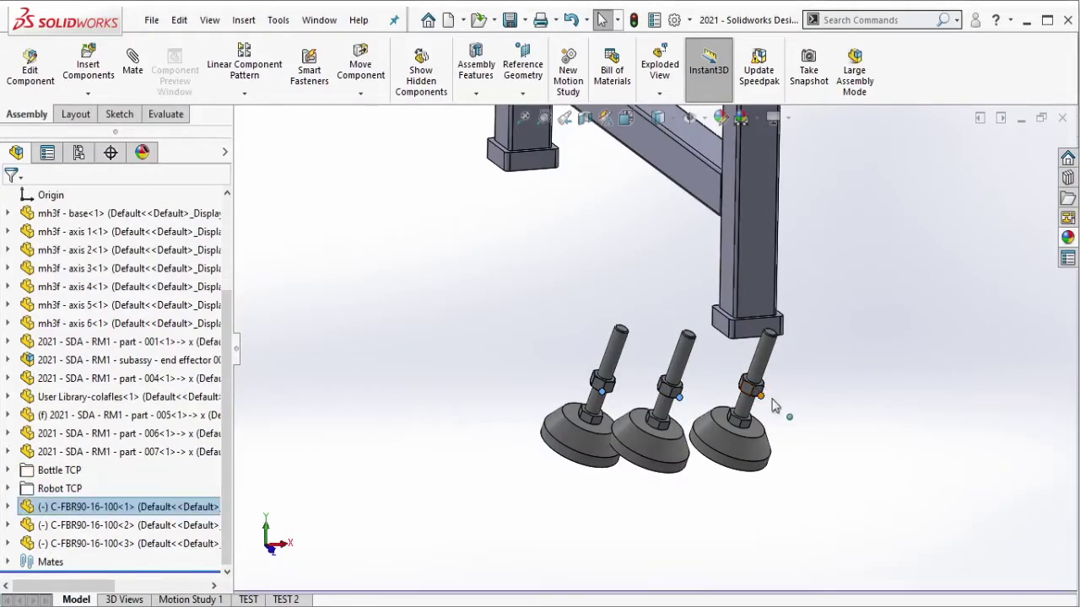
ctrl+drag(764, 403, 839, 396)
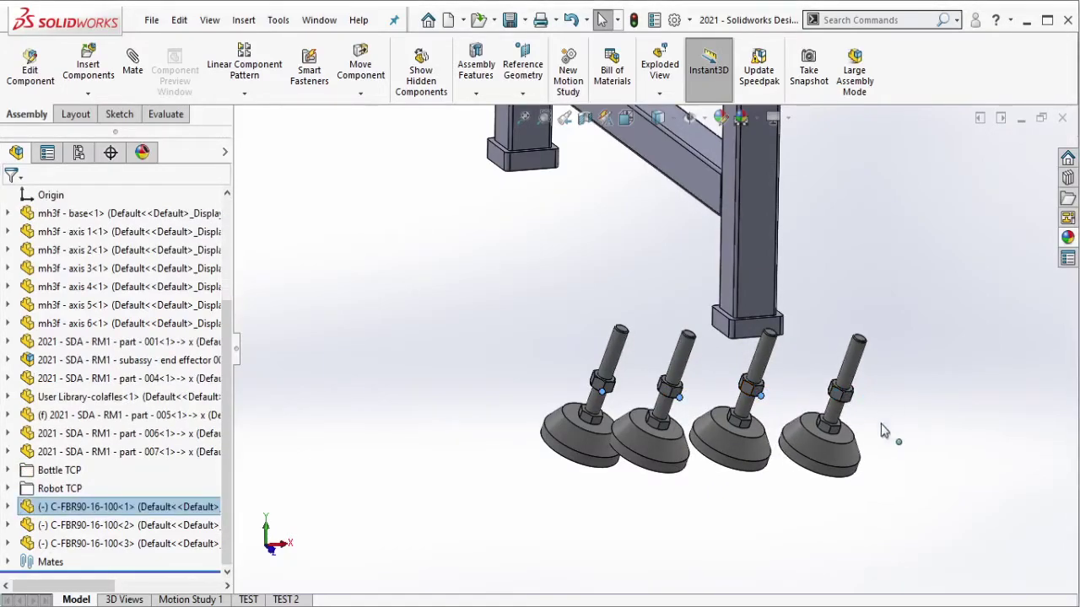
mouse_move(882, 430)
middle_down()
mouse_move(766, 337)
mouse_move(709, 363)
middle_up()
Mate the leg end cap coincident with the nut top faces of all four feet.
click(696, 364)
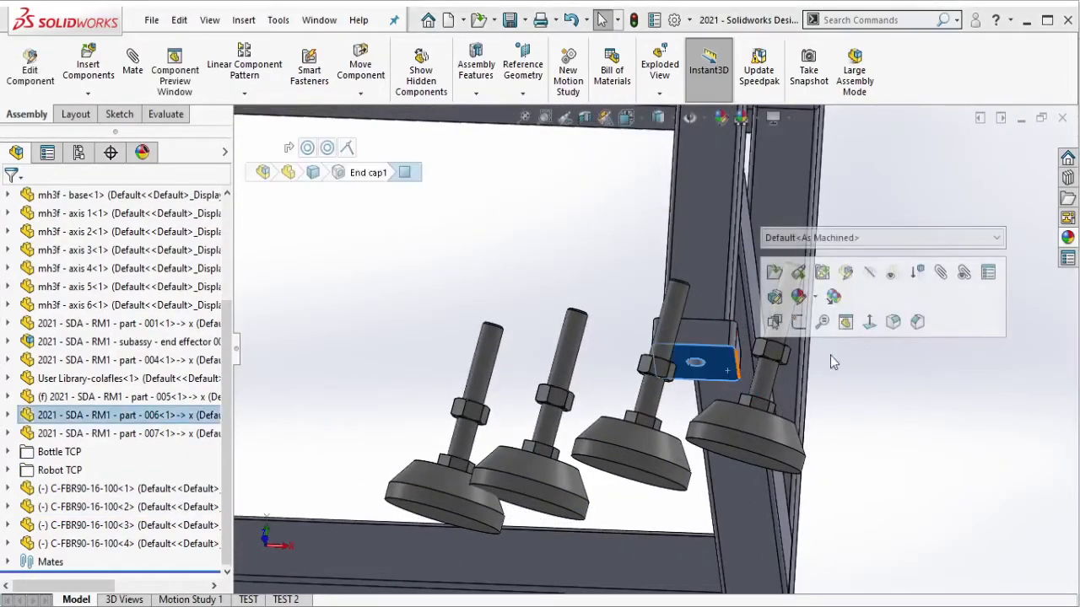
click(941, 274)
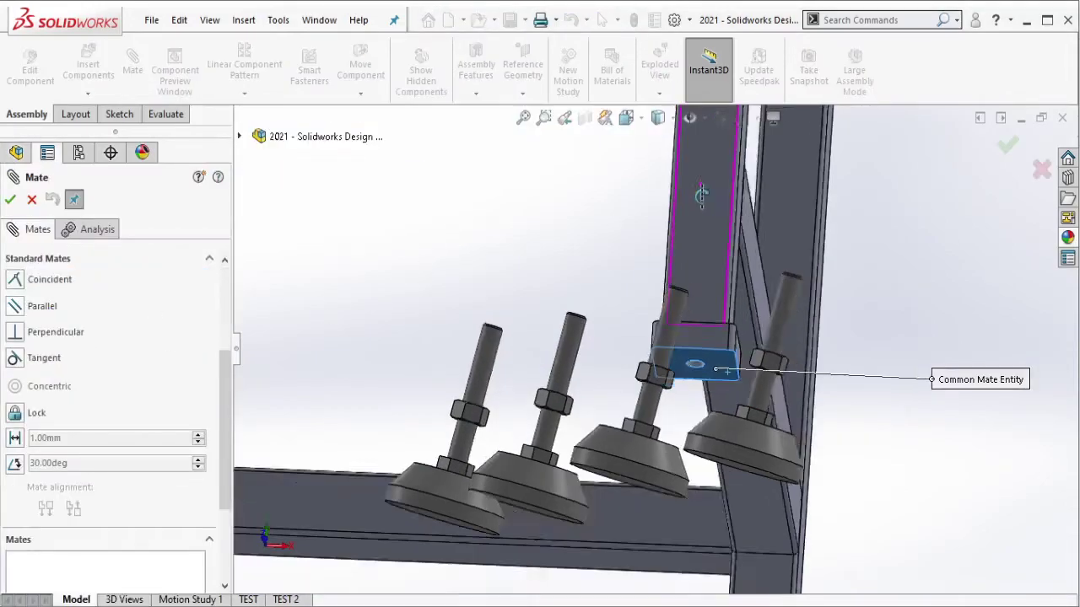
middle_drag(701, 195, 680, 431)
scroll(680, 430, down, 3)
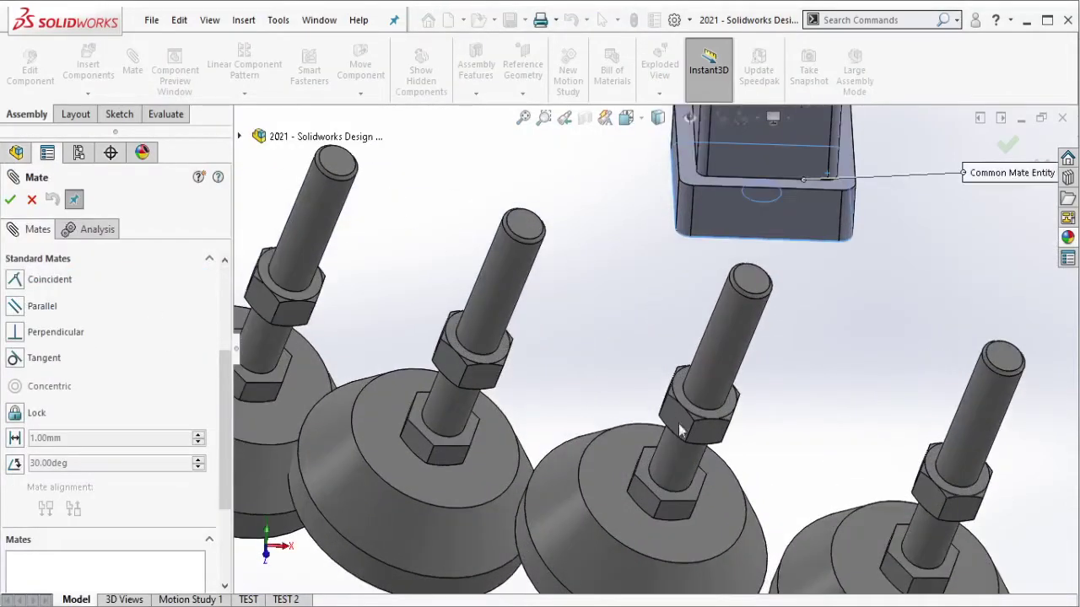
click(319, 291)
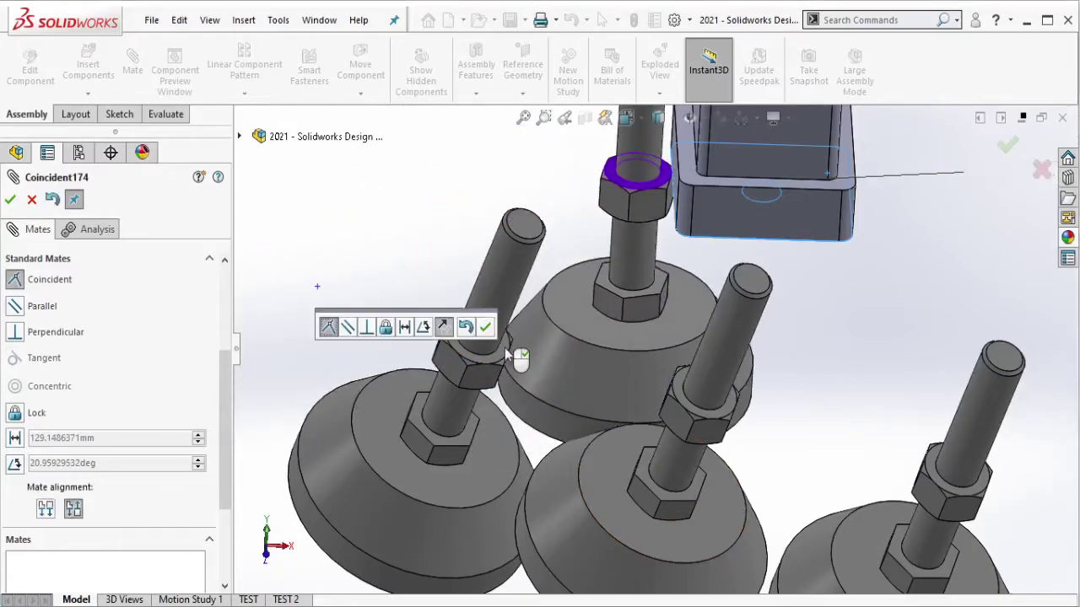
click(504, 358)
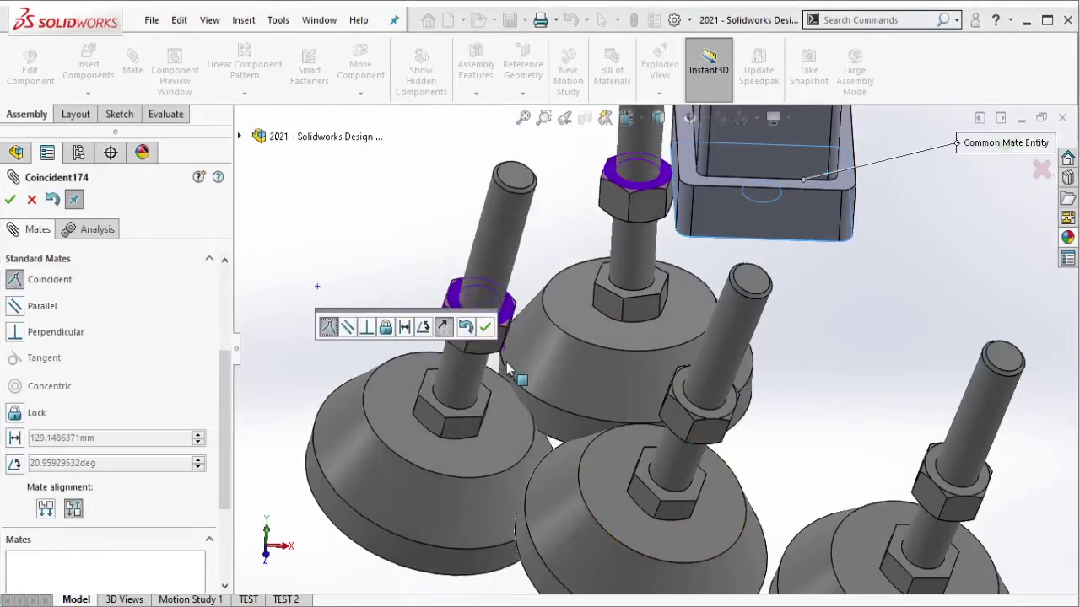
click(730, 412)
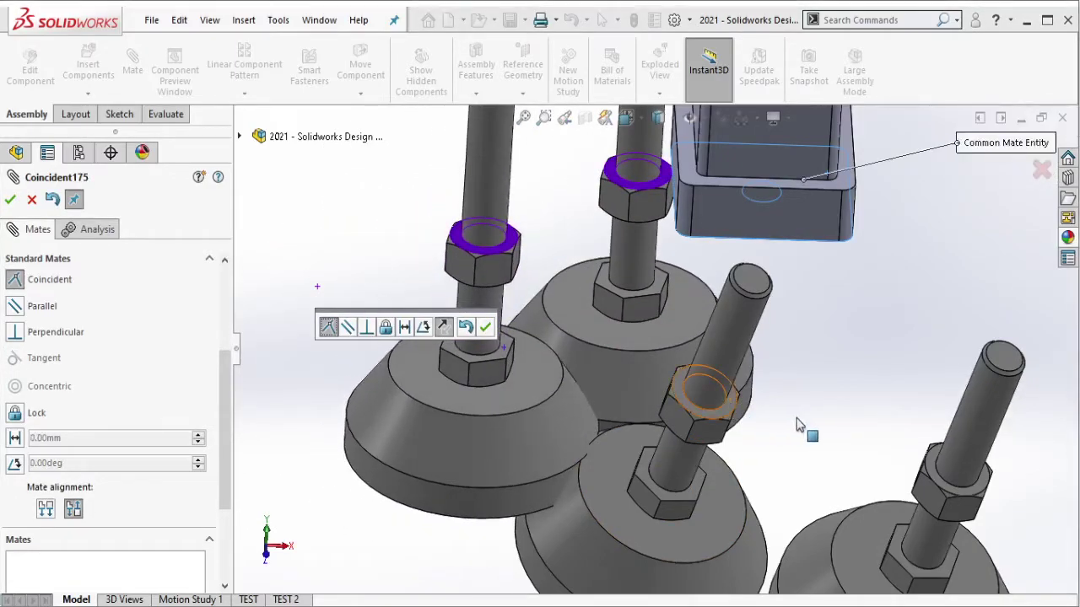
click(932, 469)
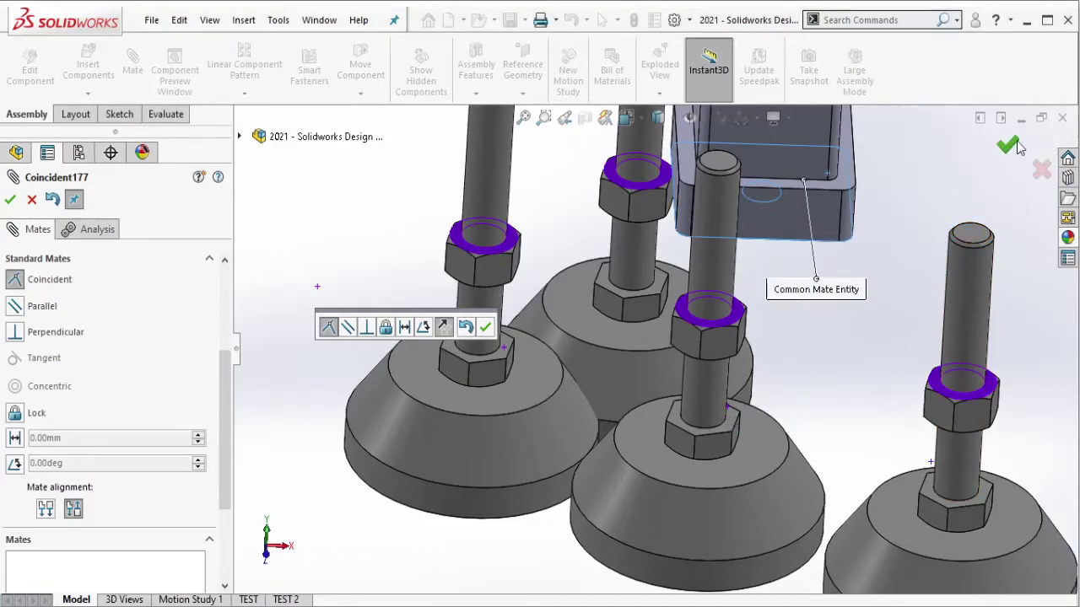
click(1016, 145)
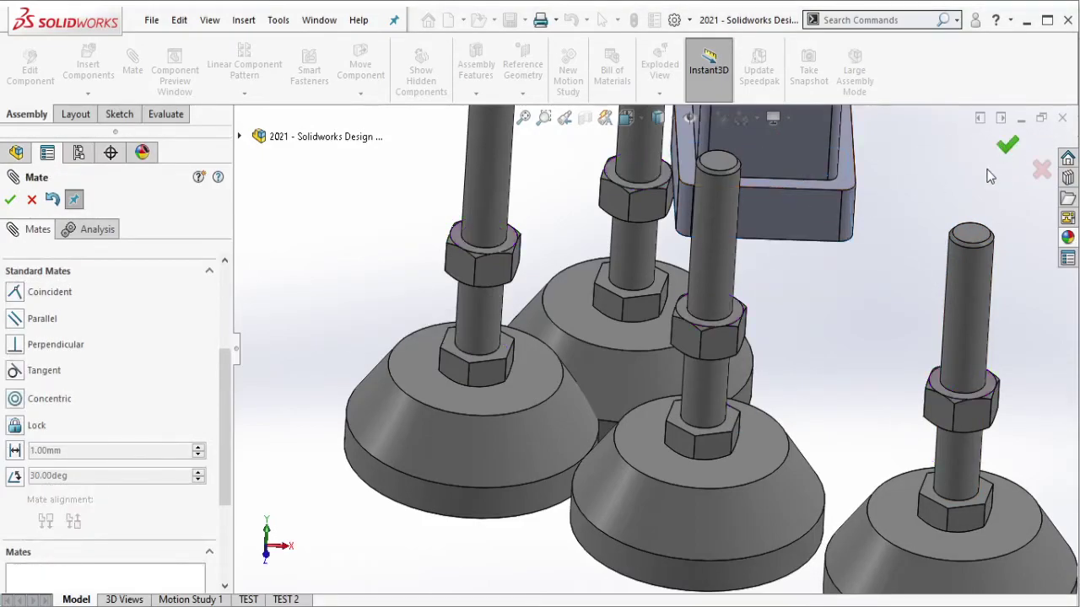
click(1006, 148)
scroll(776, 227, up, 3)
Mate the first two leveling-foot studs concentric with their legs' end-cap tapped holes.
scroll(764, 389, down, 3)
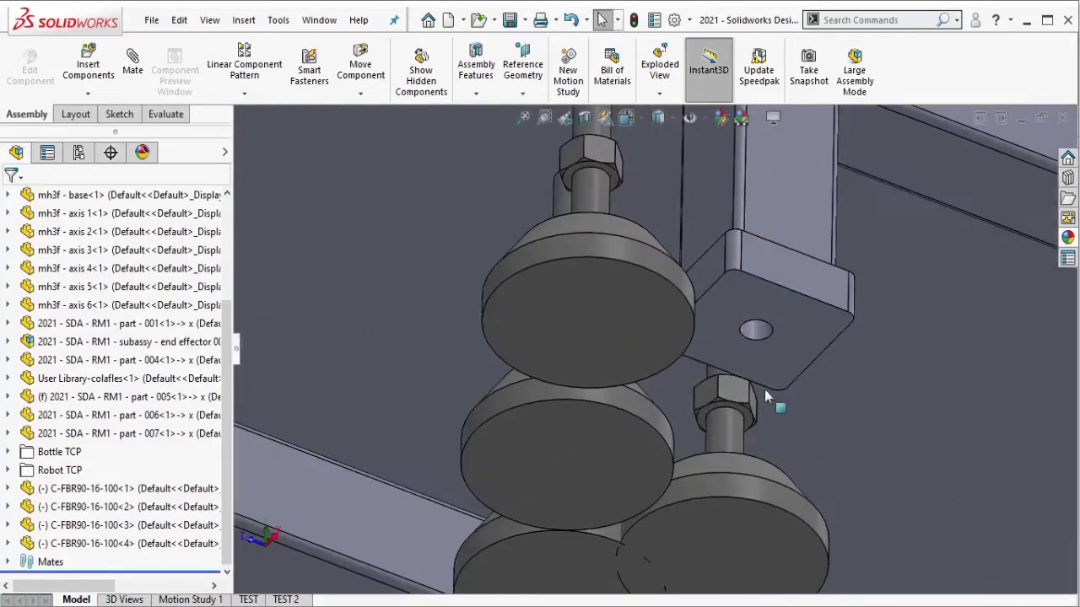
click(742, 400)
click(941, 329)
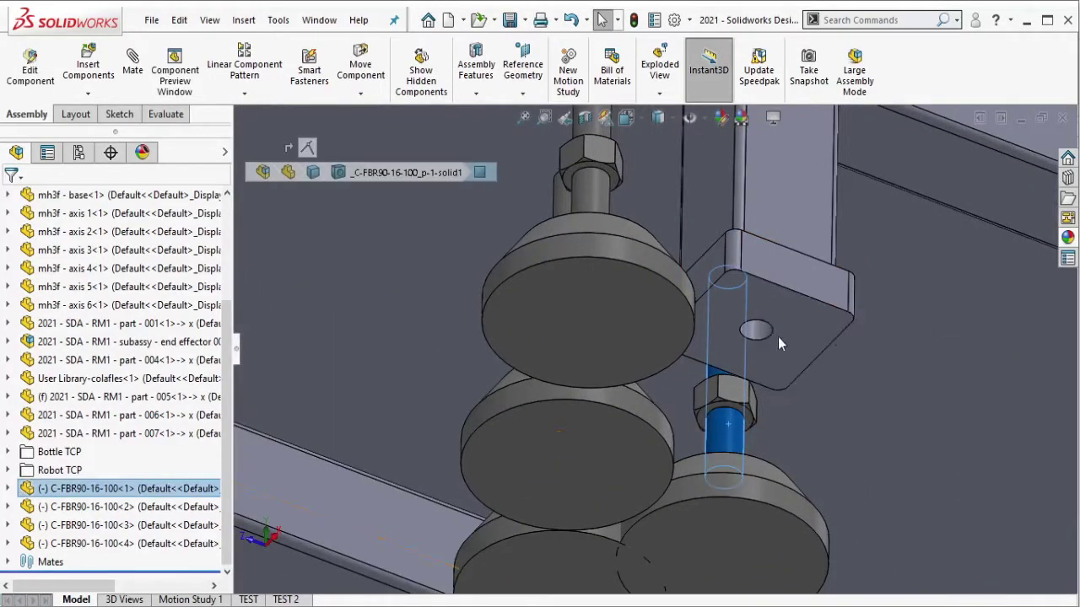
click(759, 332)
click(760, 339)
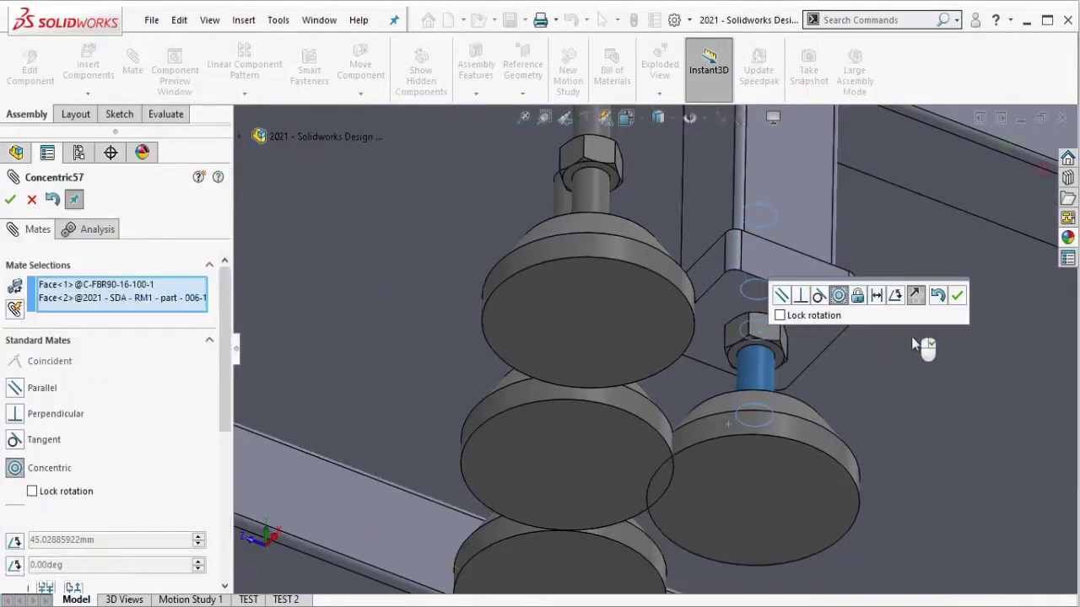
click(956, 297)
click(520, 296)
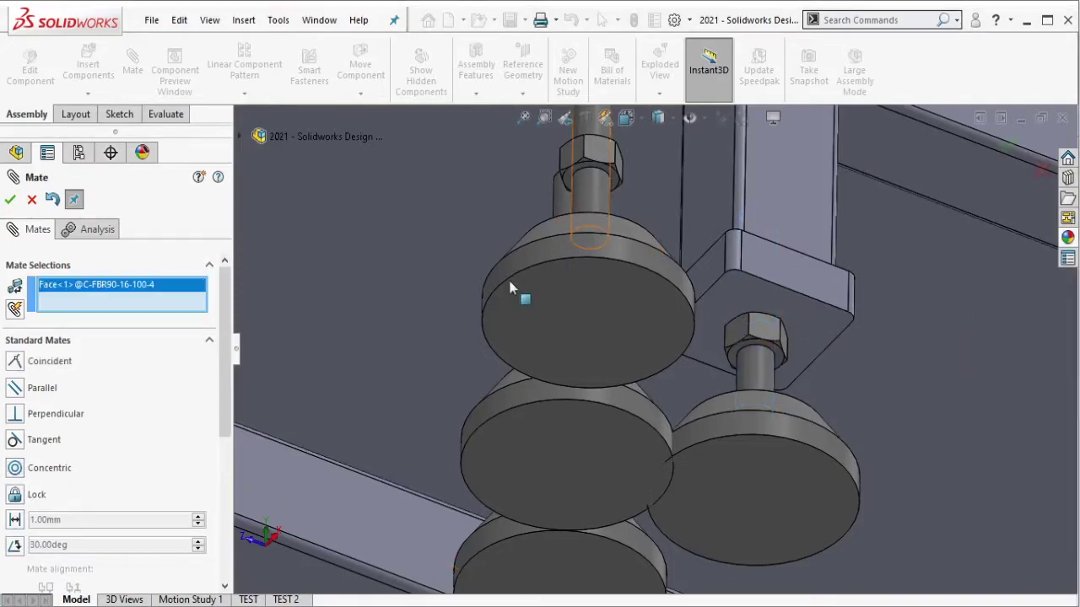
scroll(474, 366, up, 5)
scroll(544, 491, down, 5)
scroll(554, 519, down, 3)
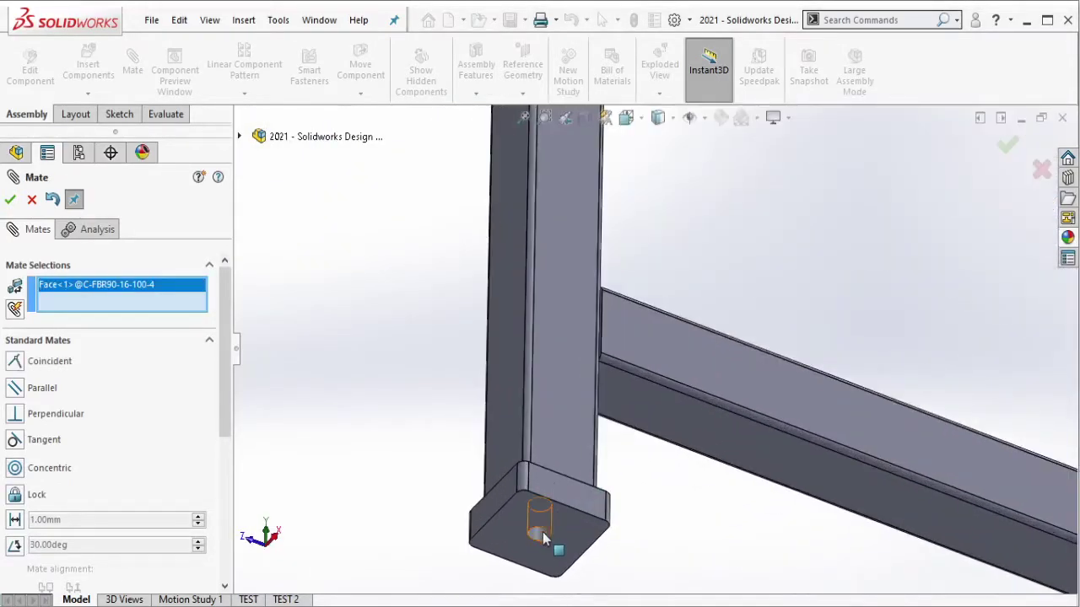
click(542, 533)
click(744, 554)
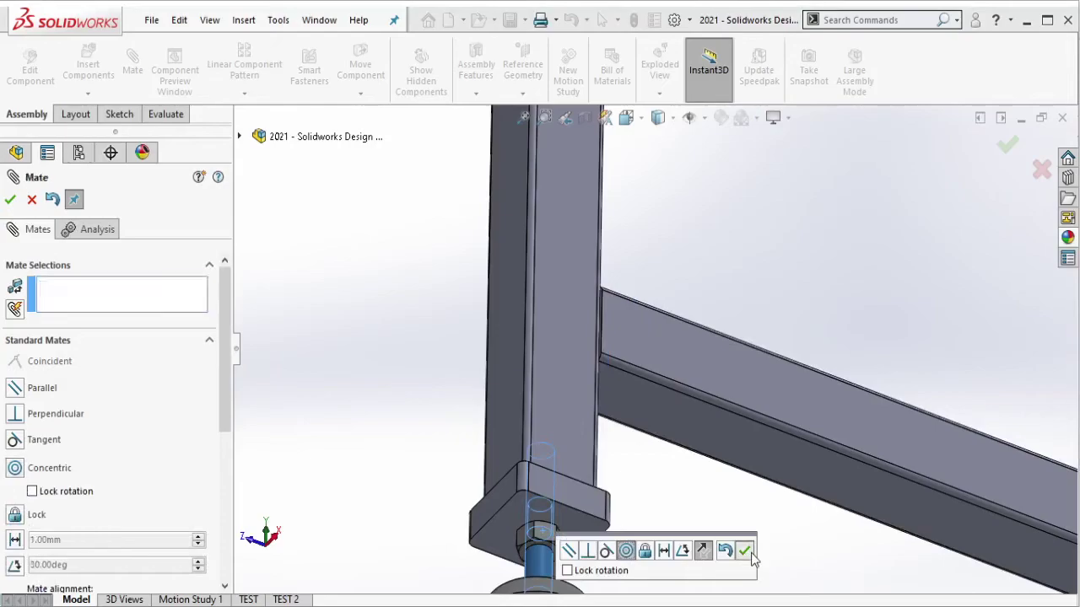
Center the remaining two feet's studs in the last two legs' end-cap holes, finishing the Mate command.
scroll(877, 245, up, 4)
scroll(768, 199, down, 4)
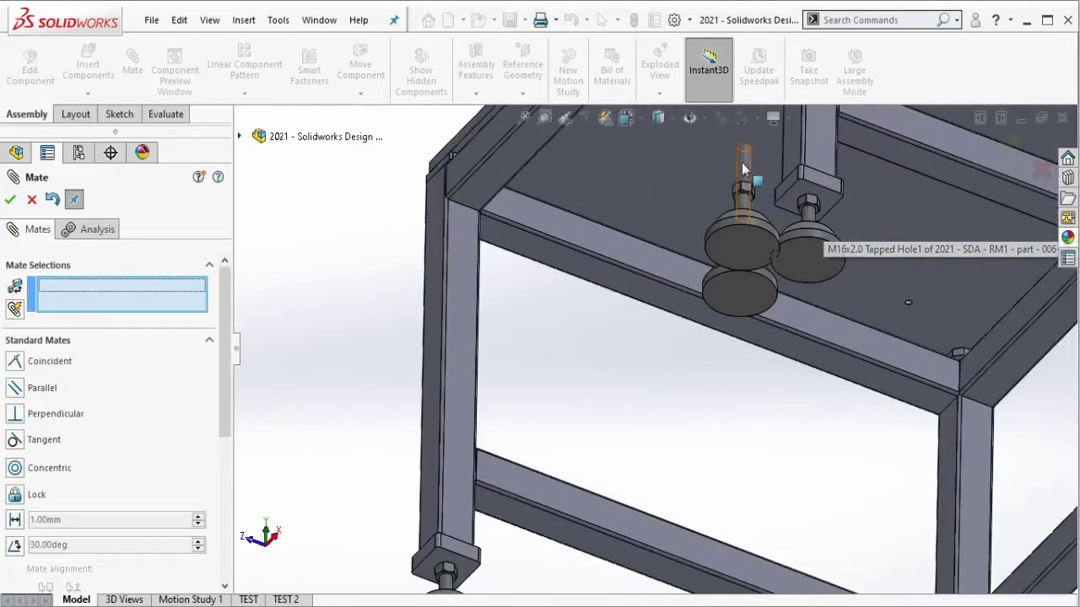
click(741, 162)
scroll(741, 162, up, 4)
scroll(806, 318, down, 3)
scroll(786, 353, down, 2)
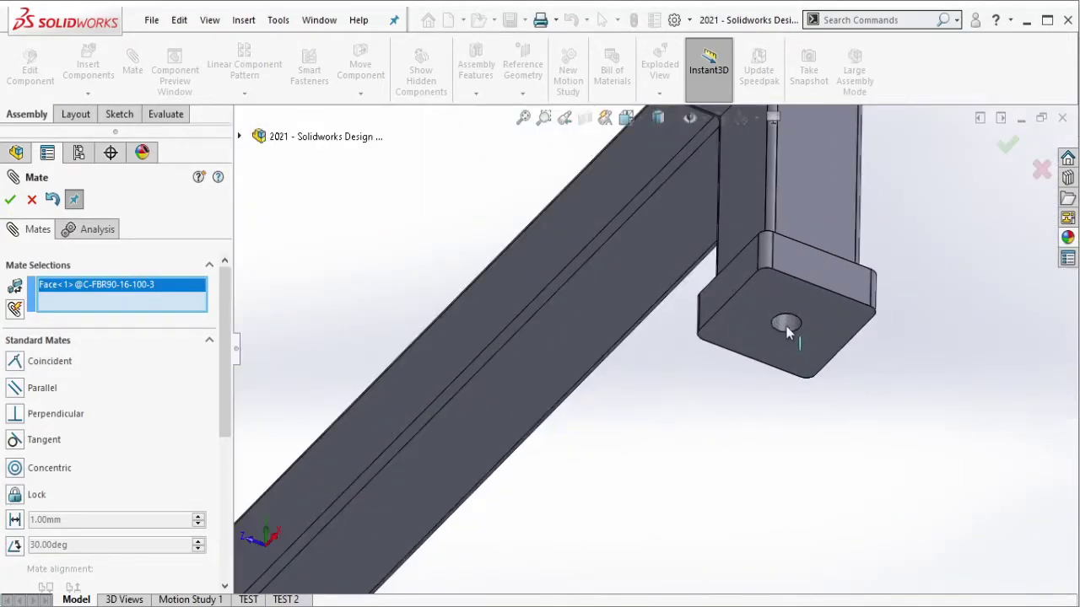
click(787, 325)
click(987, 285)
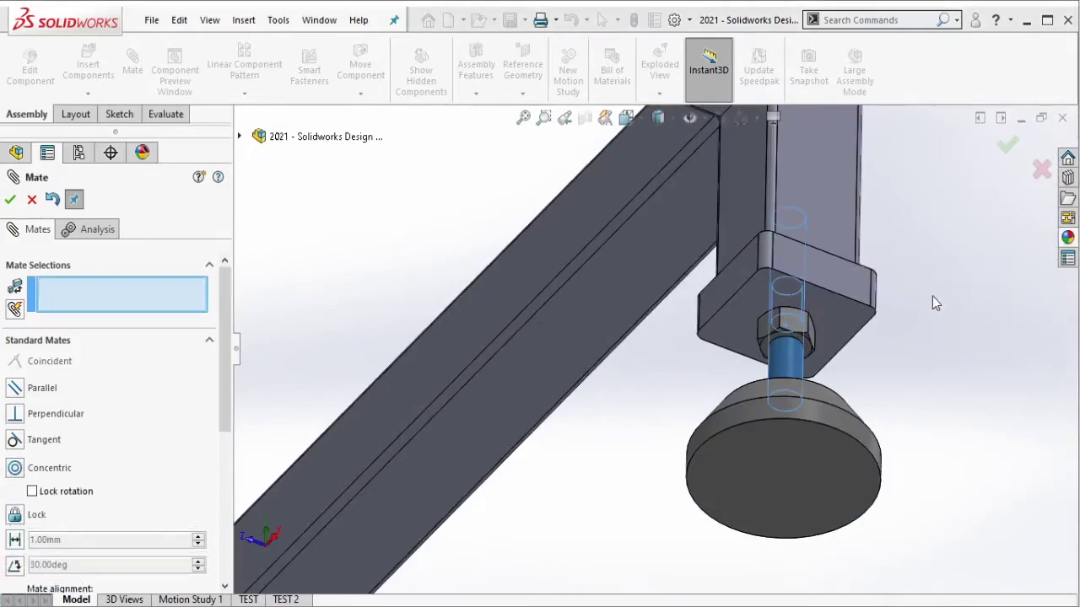
scroll(532, 340, up, 2)
scroll(571, 325, up, 2)
scroll(510, 250, down, 4)
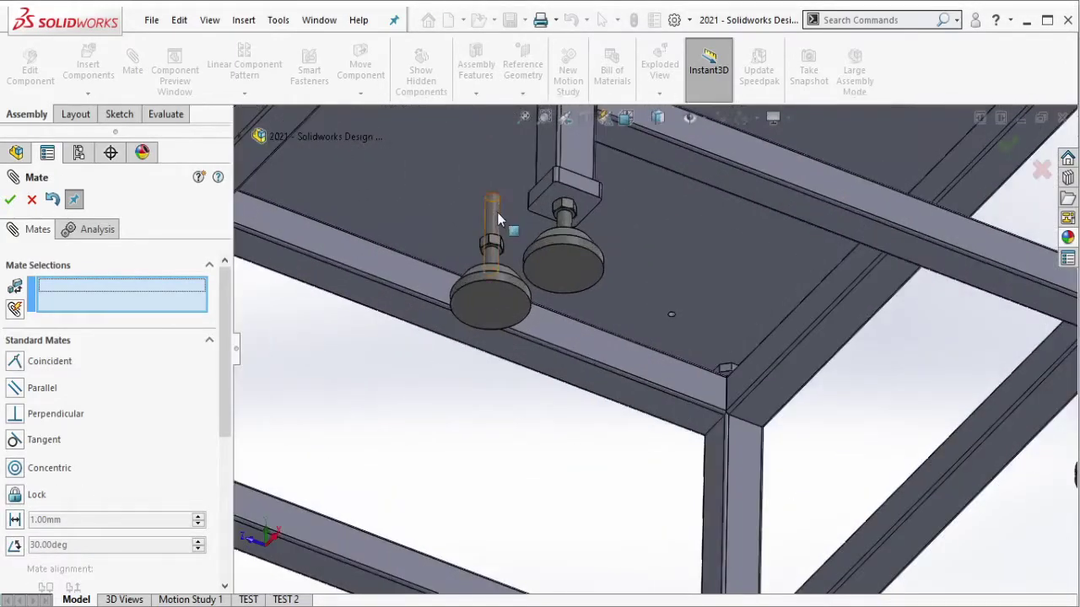
click(497, 212)
scroll(497, 212, up, 3)
scroll(608, 430, down, 3)
scroll(625, 457, down, 1)
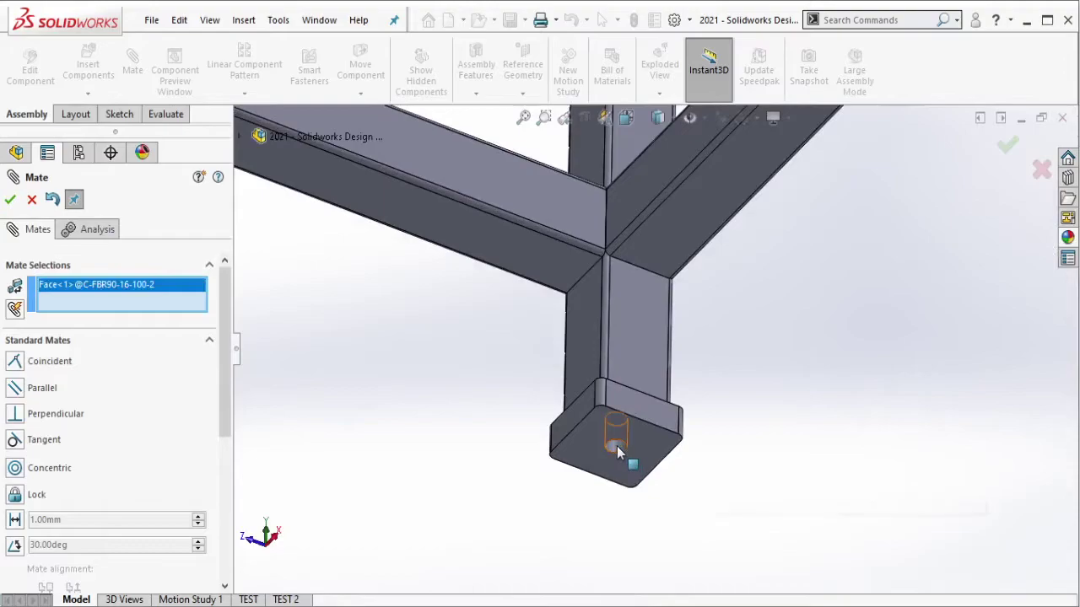
click(617, 446)
click(841, 481)
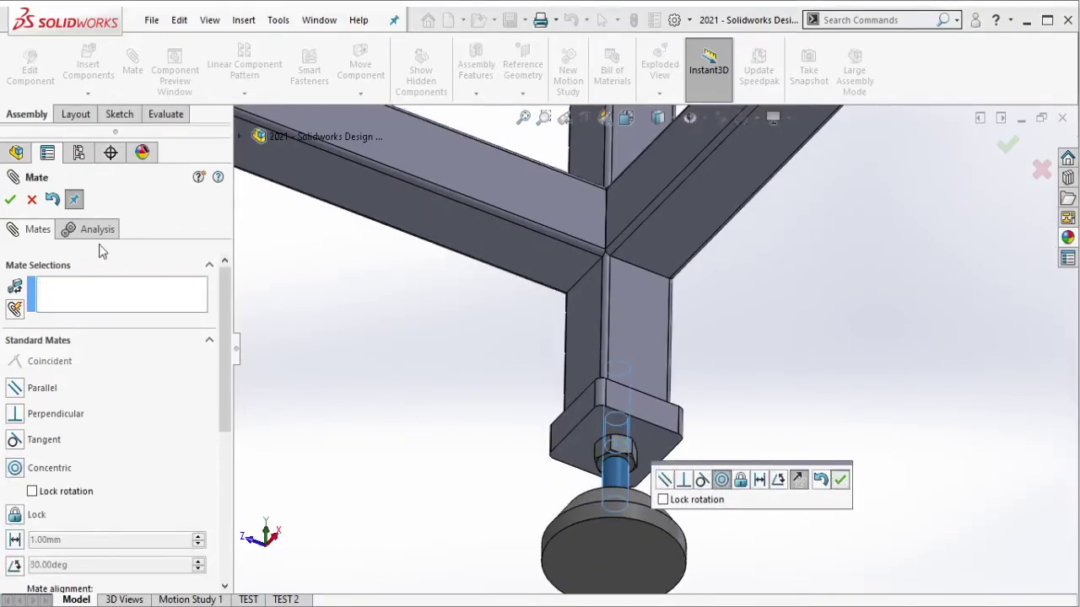
key(Escape)
scroll(697, 293, up, 2)
scroll(734, 308, up, 3)
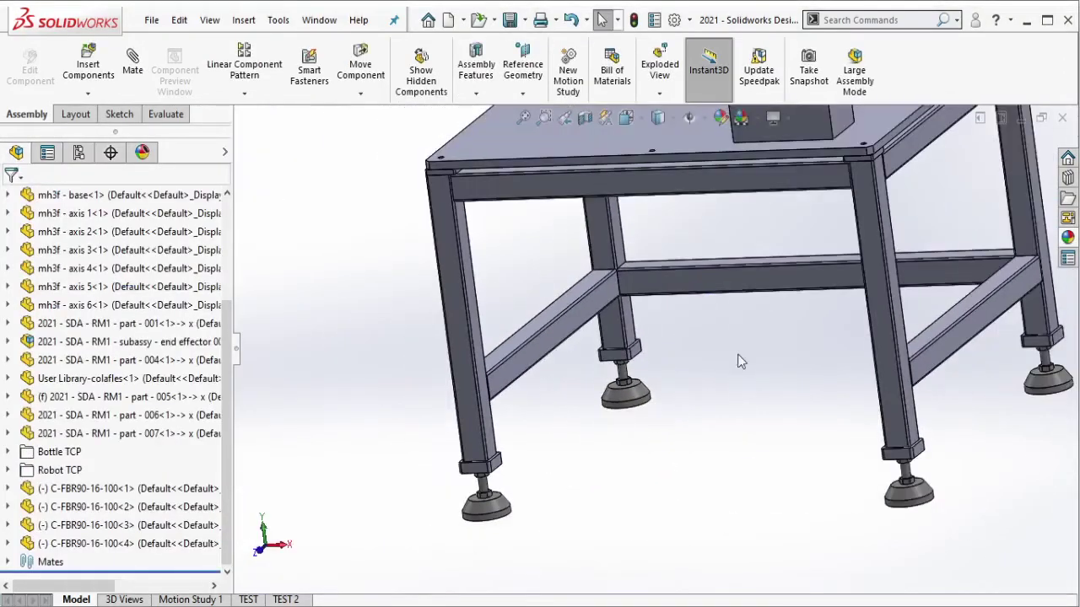
scroll(784, 325, up, 2)
middle_drag(815, 338, 789, 282)
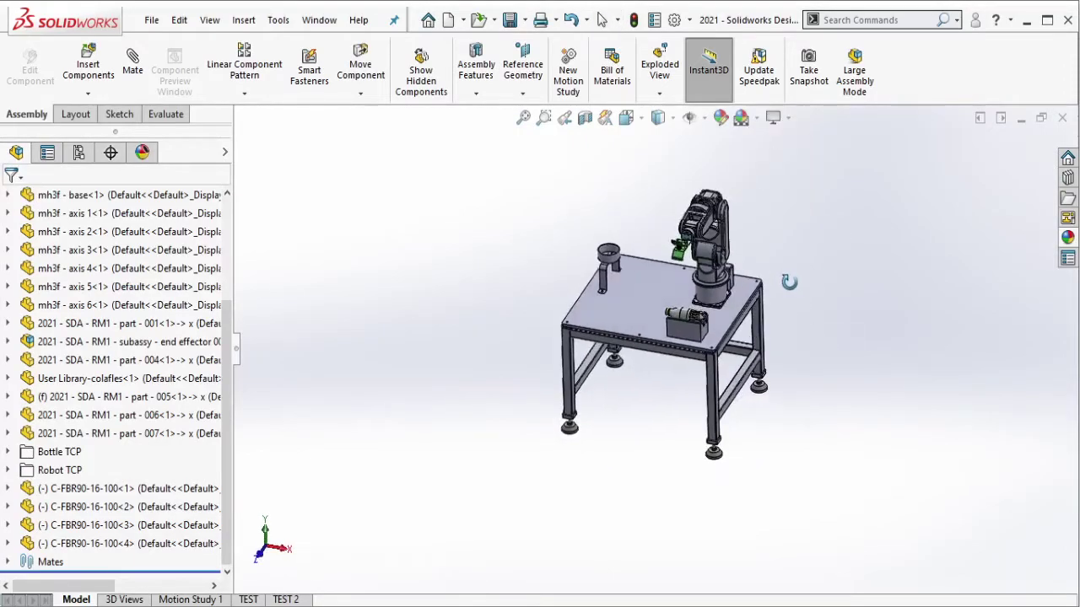
scroll(759, 324, down, 2)
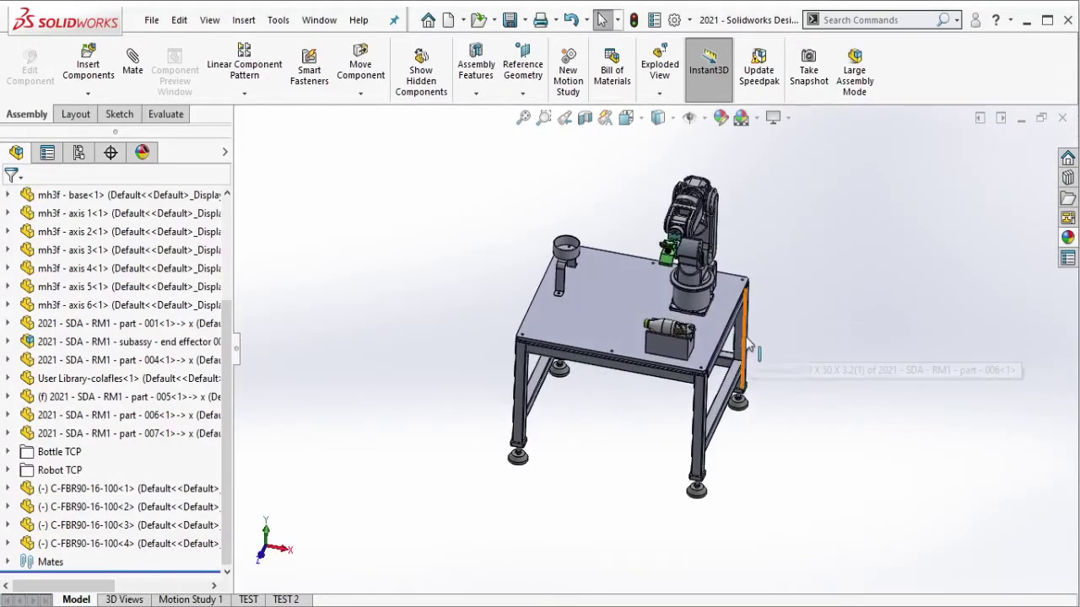
scroll(749, 344, down, 1)
scroll(749, 342, down, 1)
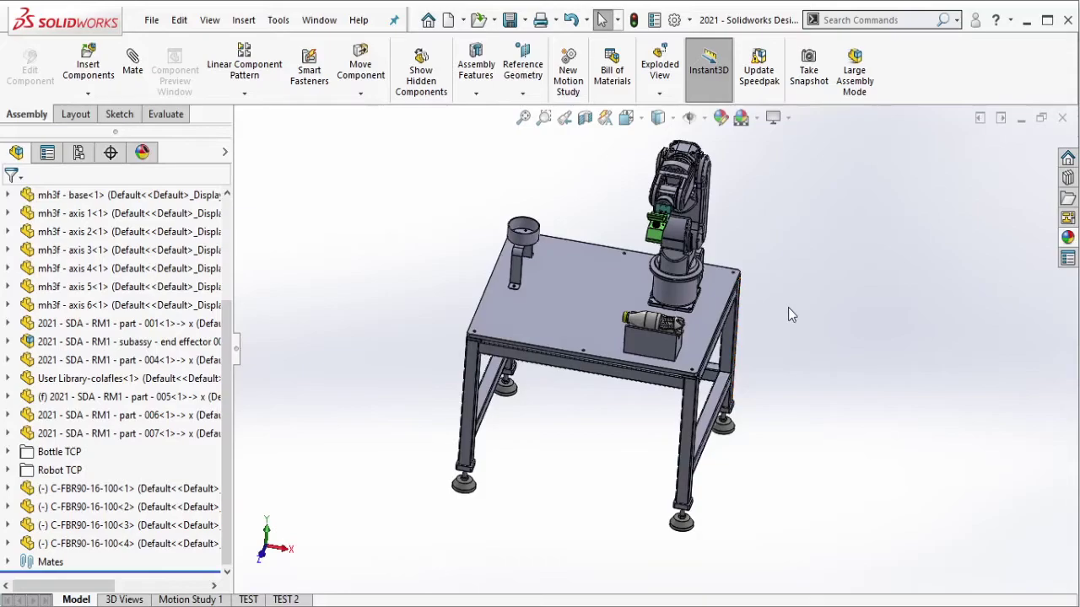
scroll(733, 359, down, 1)
scroll(743, 341, down, 1)
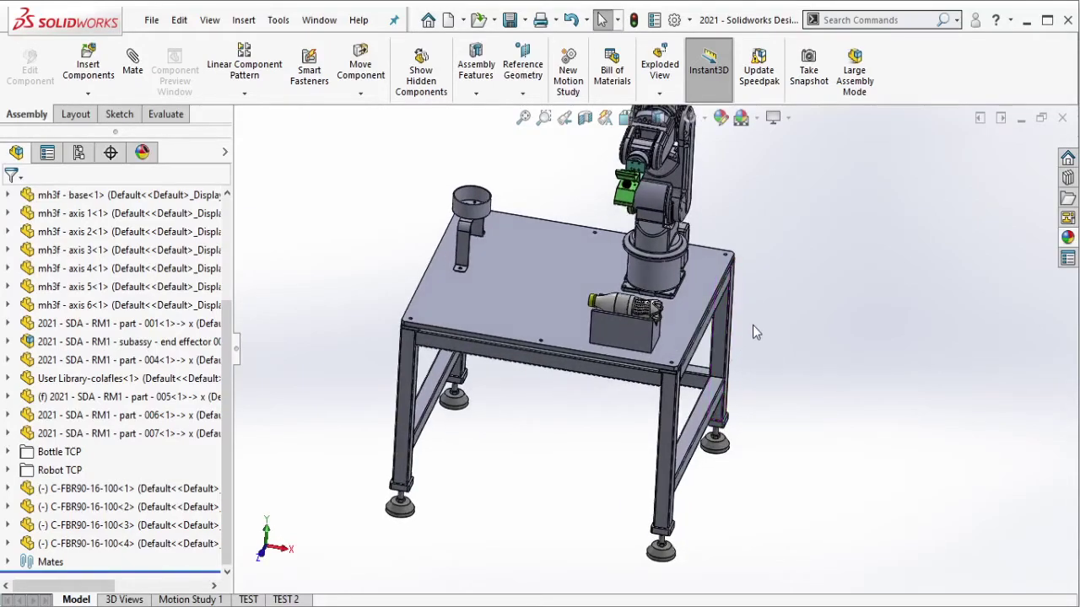
scroll(752, 325, up, 2)
middle_drag(750, 333, 735, 362)
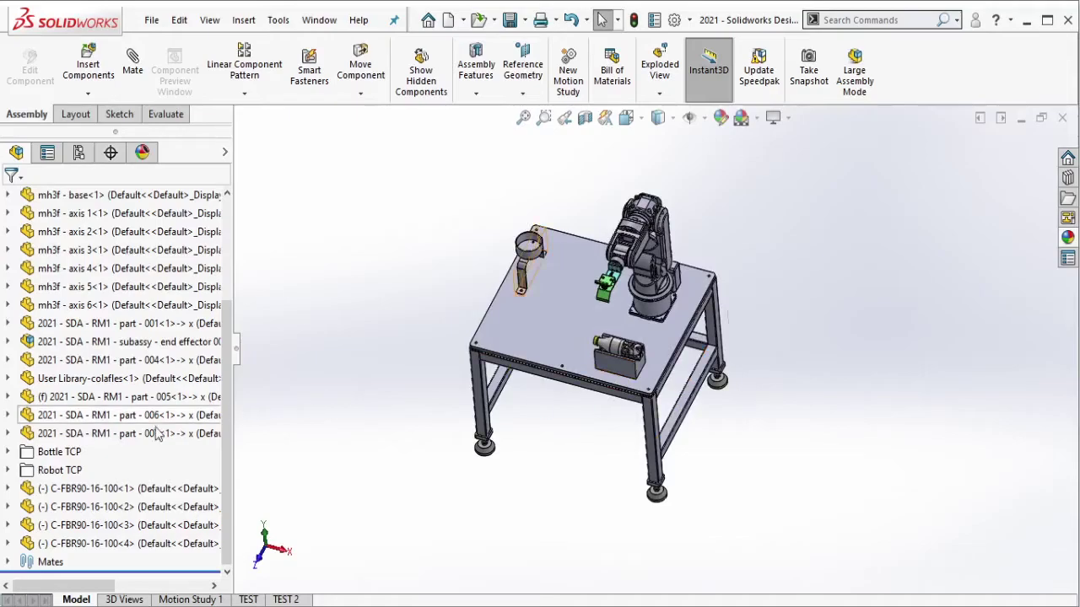
Group the table top plate and leg frame (parts 005 and 006) into new subassembly Assem2.
click(583, 342)
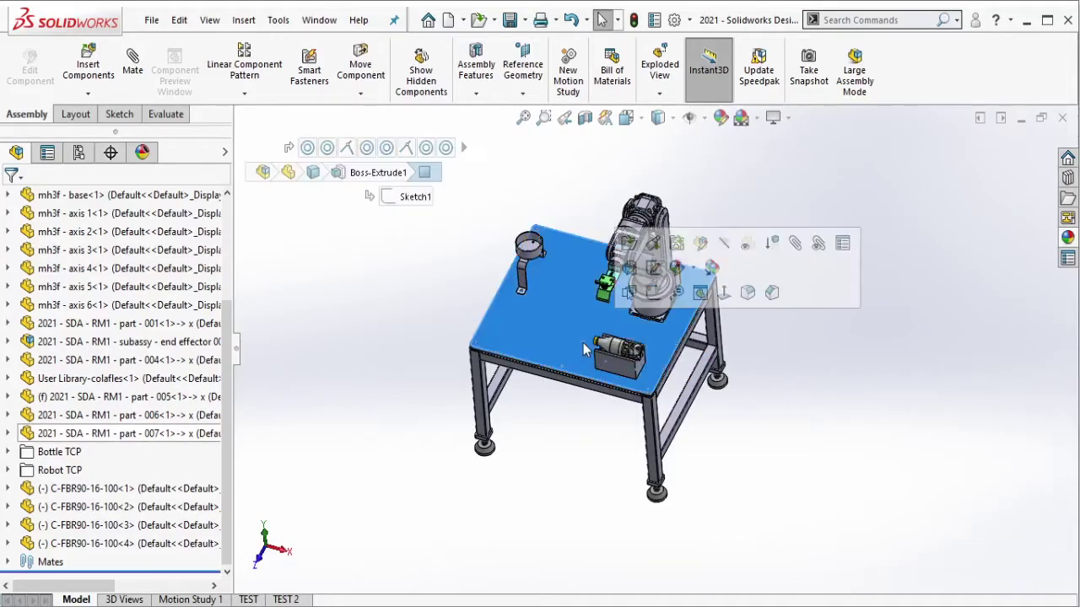
scroll(648, 398, down, 3)
middle_drag(648, 398, 660, 350)
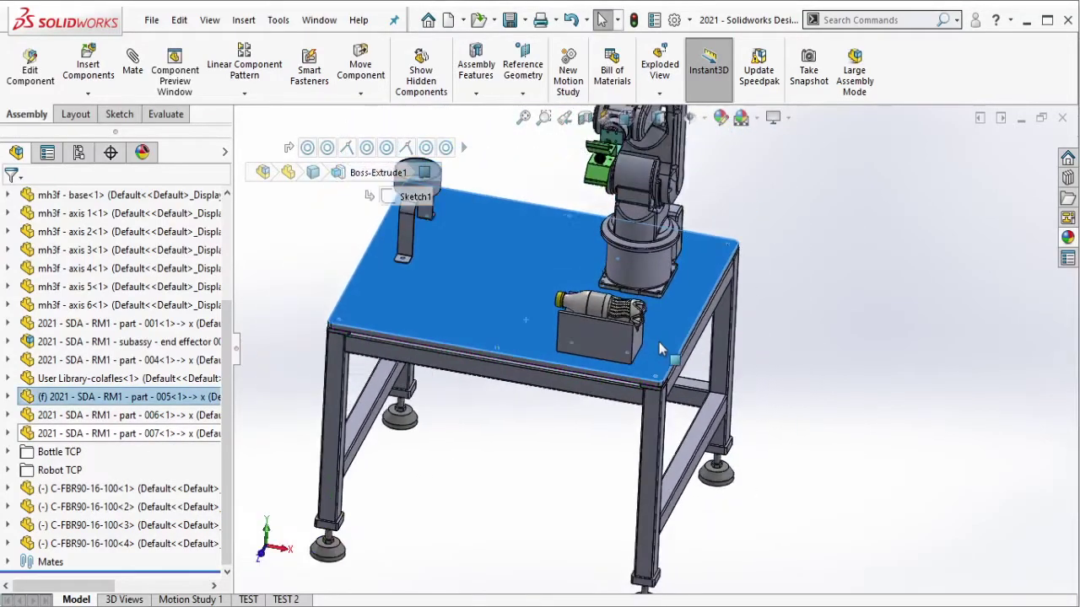
ctrl+click(655, 415)
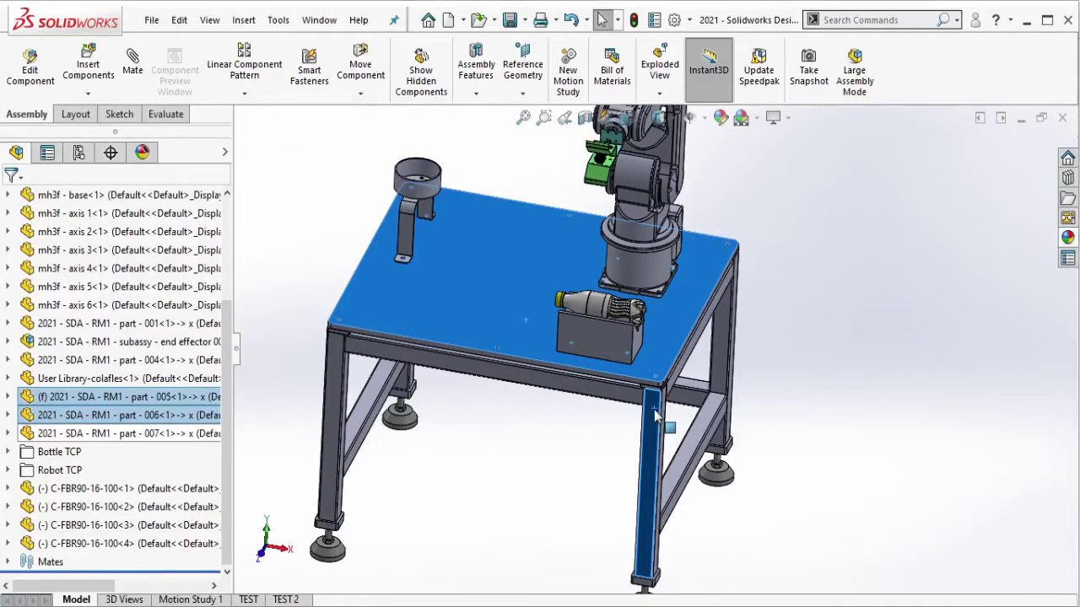
right_click(655, 415)
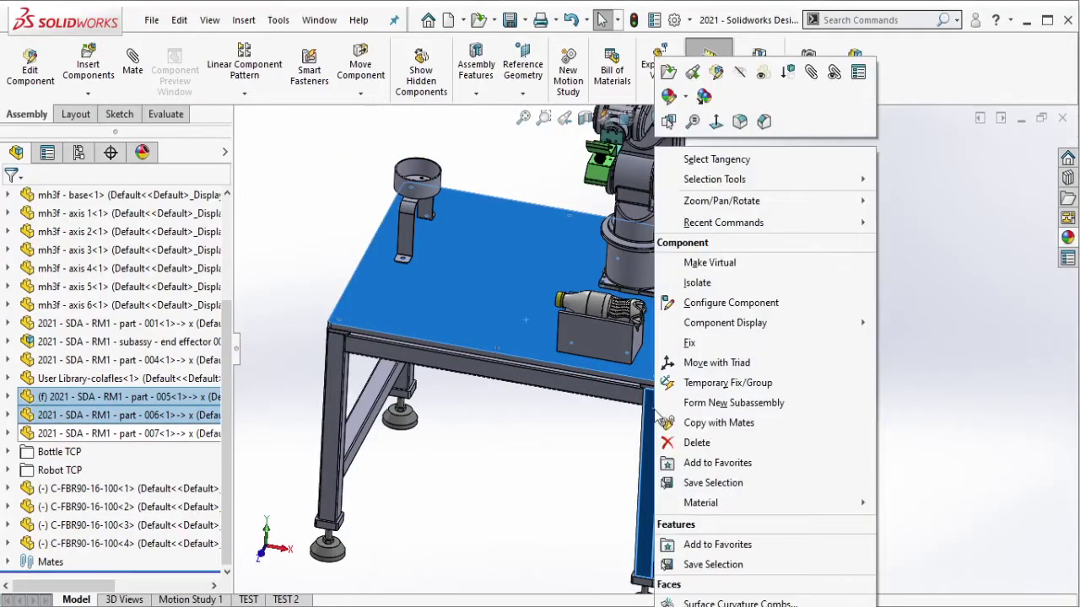
click(690, 404)
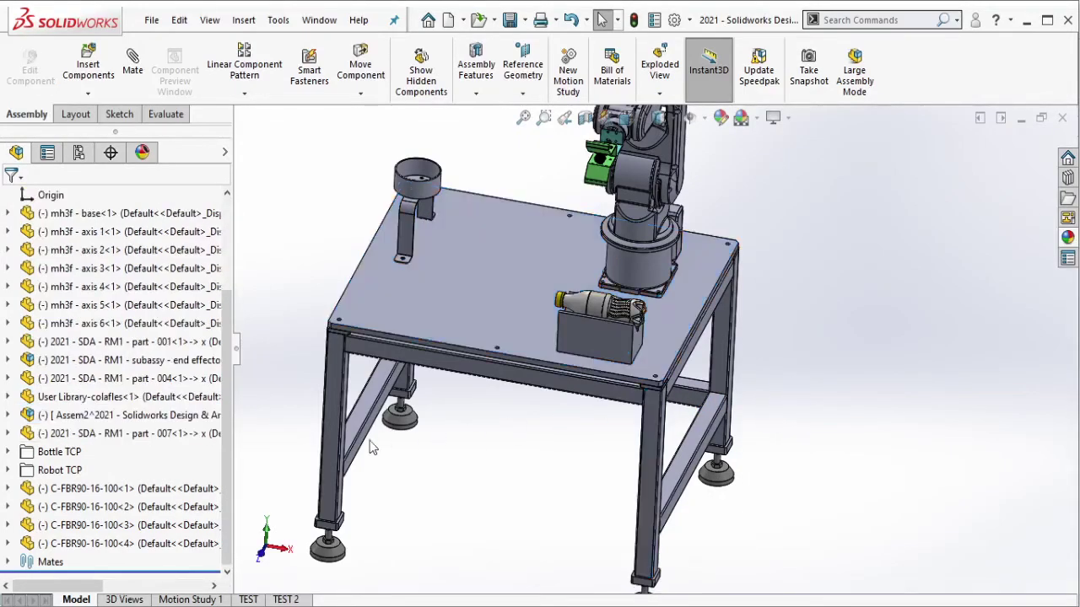
Fix Assem2 in place and move adjuster pads C-FBR90<1> through <4> into it.
right_click(196, 426)
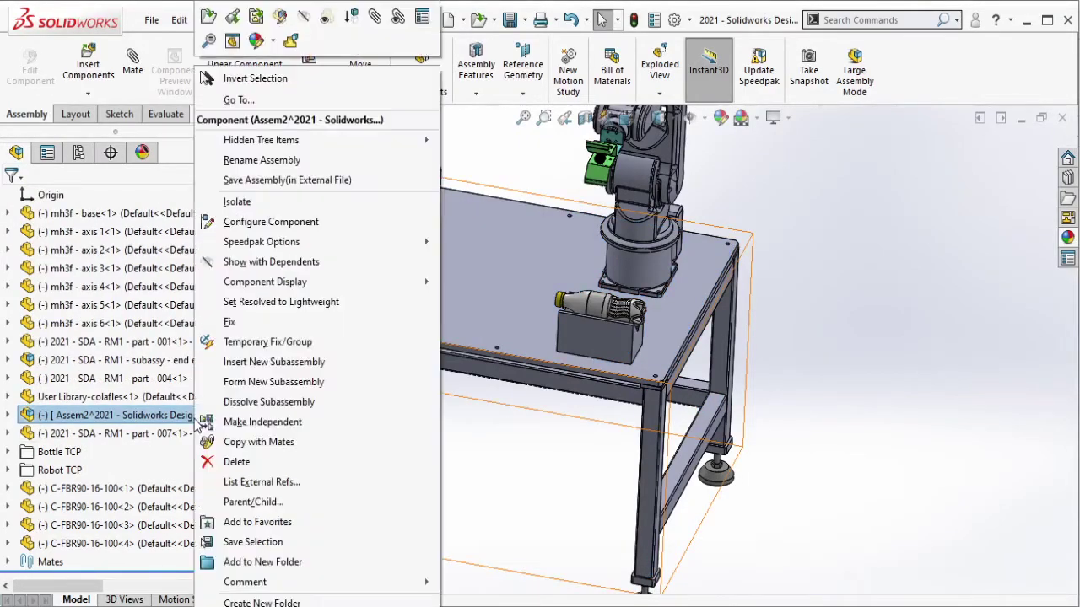
click(262, 326)
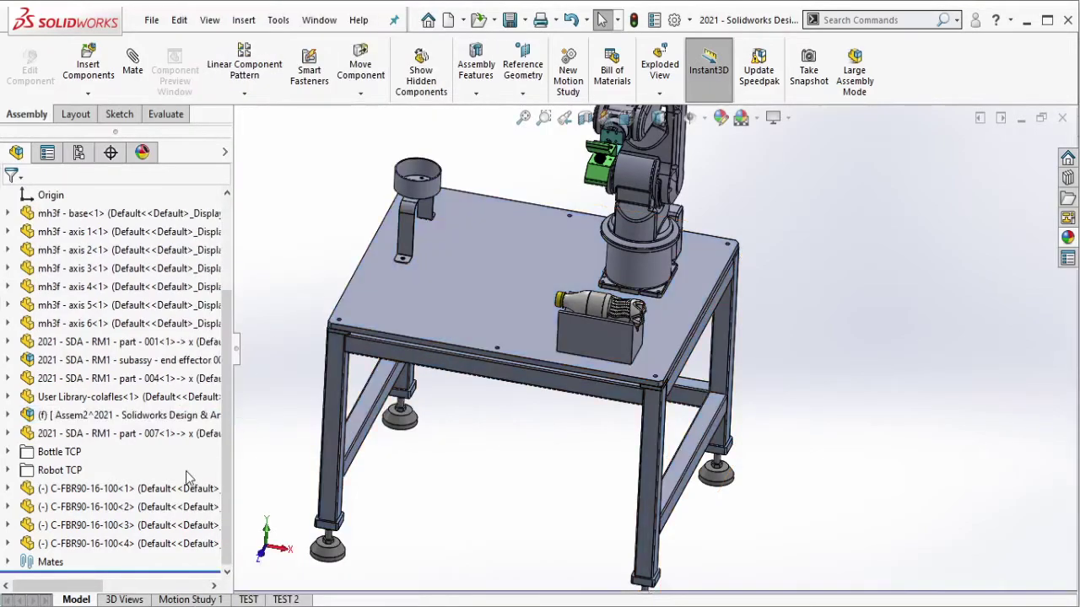
click(138, 496)
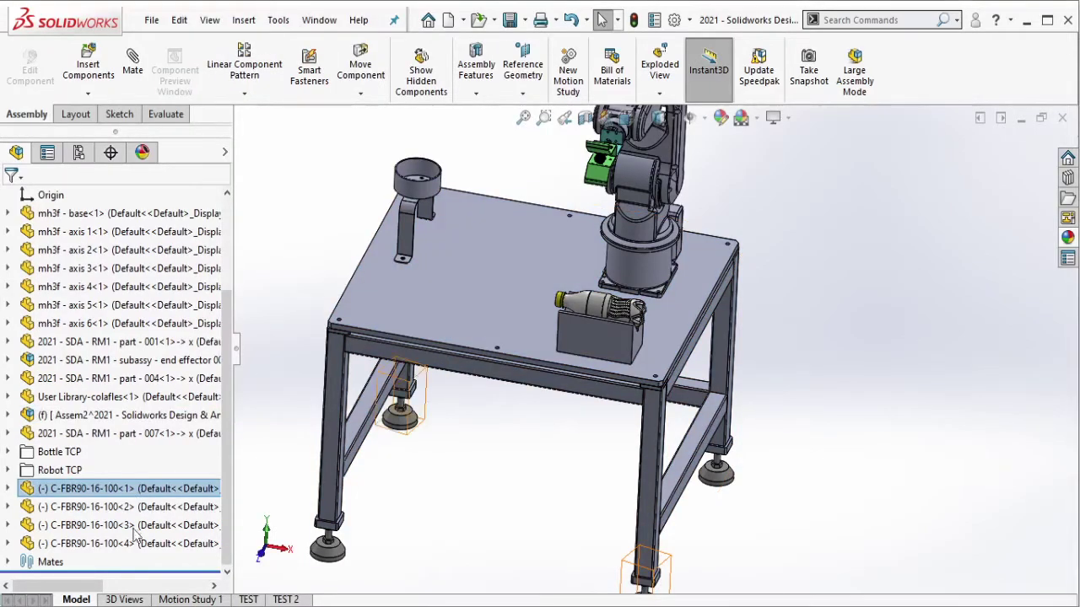
shift+click(122, 544)
right_click(123, 544)
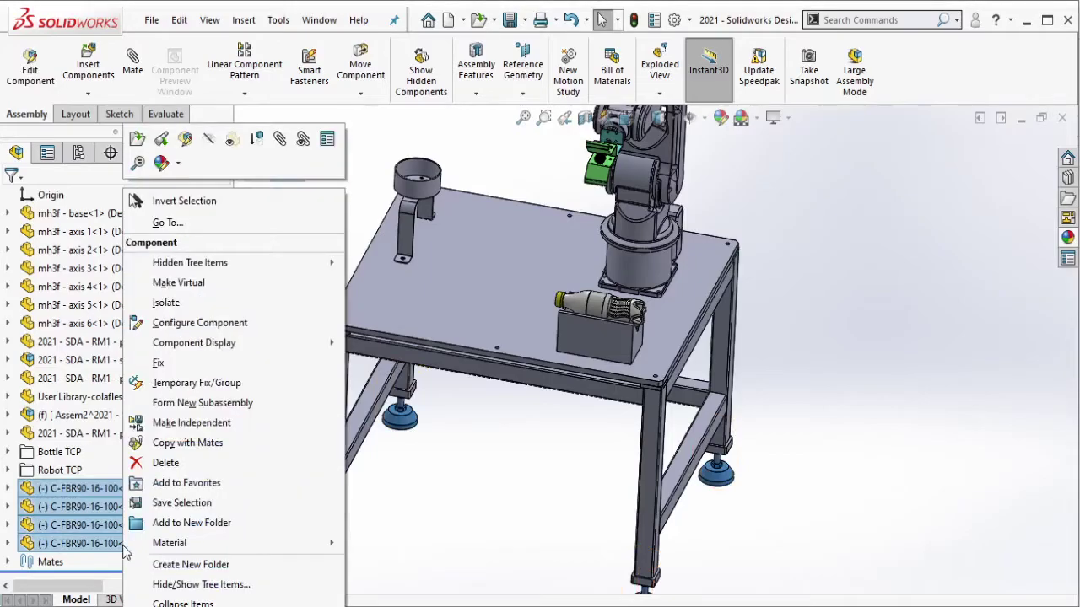
click(123, 550)
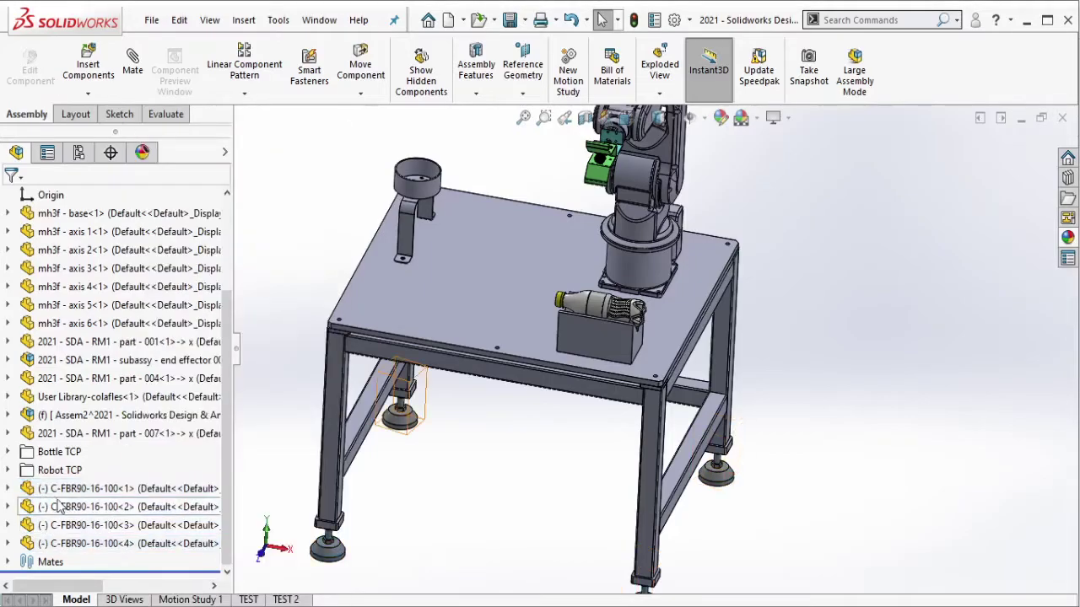
mouse_move(60, 489)
mouse_down()
mouse_move(105, 415)
mouse_move(120, 439)
mouse_up()
drag(84, 525, 112, 452)
drag(85, 543, 120, 478)
click(99, 489)
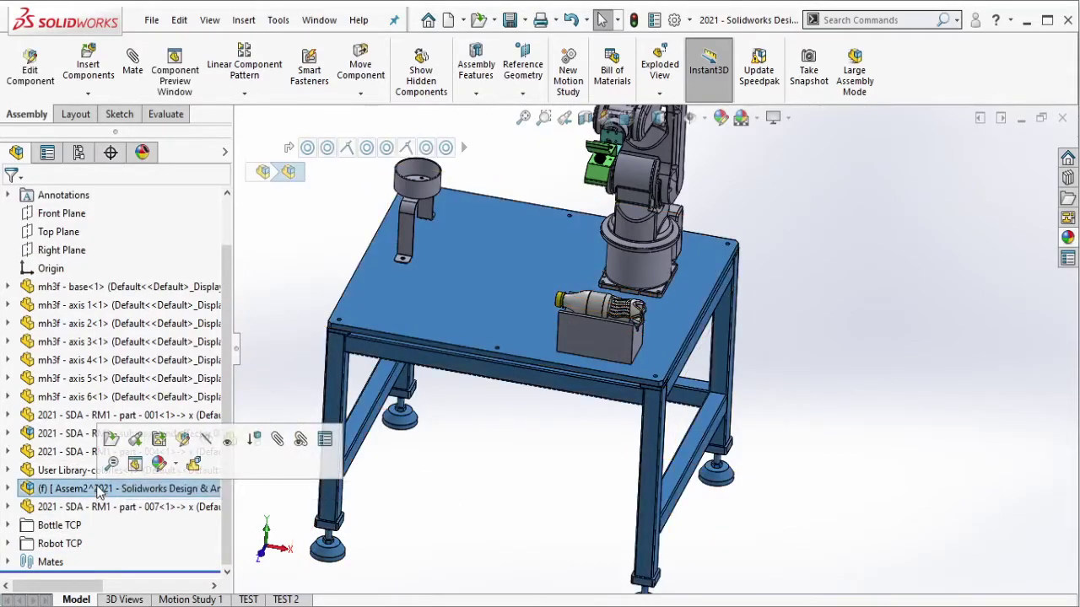
Orbit the view and expand Assem2 to check its contents.
scroll(756, 366, up, 3)
mouse_move(757, 367)
middle_down()
mouse_move(748, 317)
mouse_move(783, 345)
mouse_move(718, 394)
mouse_move(734, 375)
middle_up()
click(762, 346)
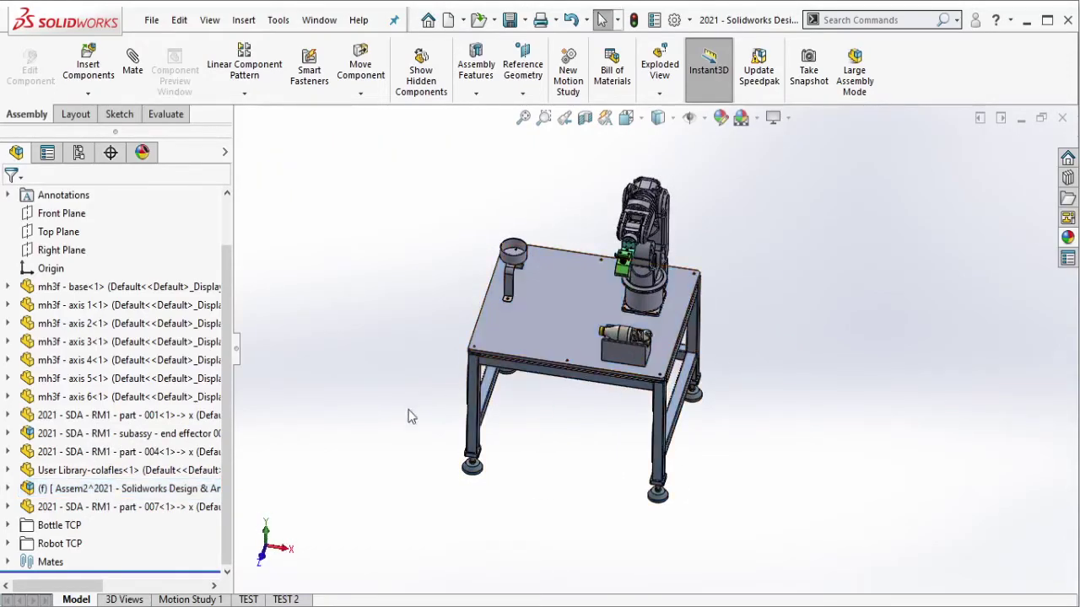
click(8, 489)
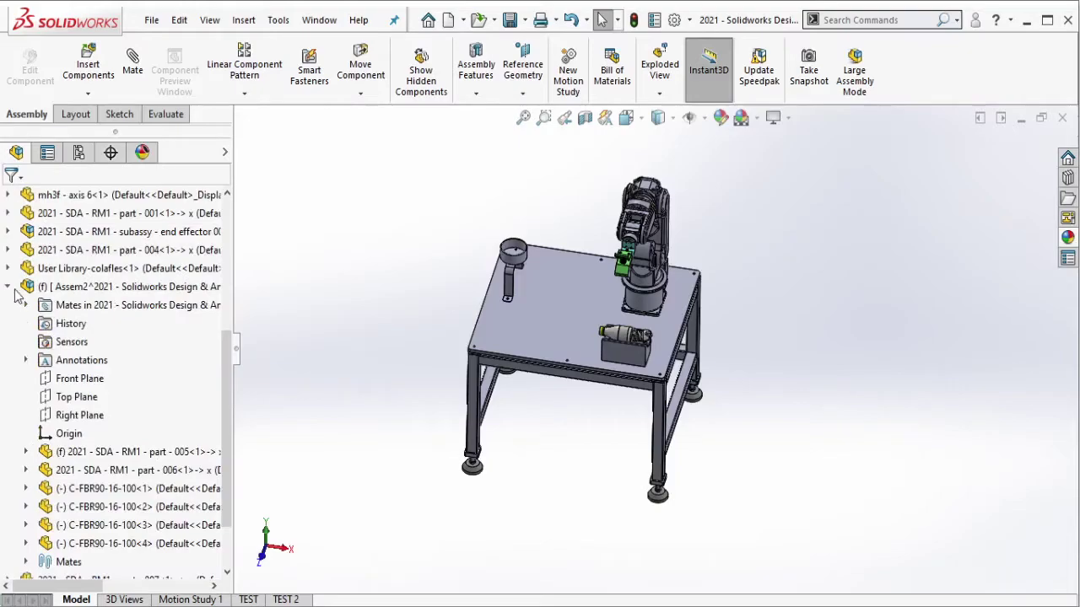
click(10, 287)
Open Assem2 in its own window with Ctrl+1 and orbit it into a 3D view.
mouse_move(582, 326)
middle_down()
mouse_move(561, 281)
mouse_move(530, 297)
middle_up()
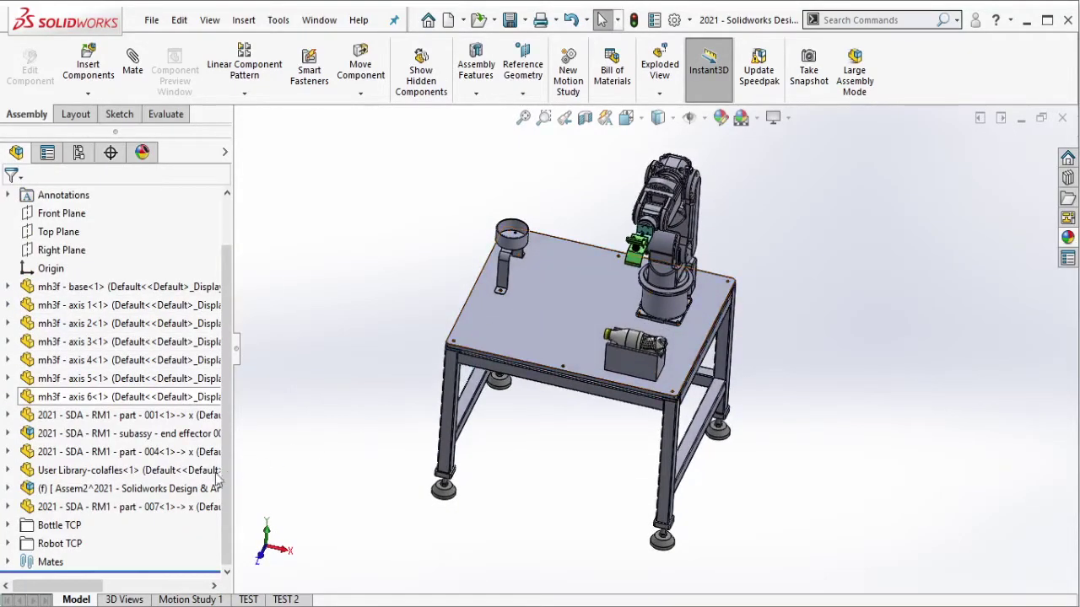
click(152, 494)
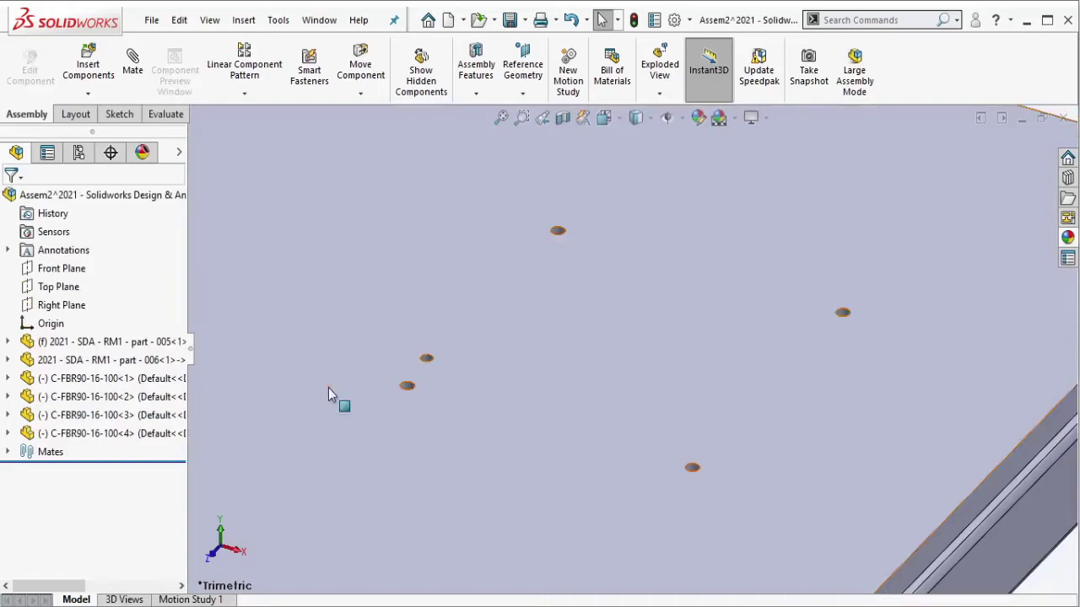
key(ctrl+1)
mouse_move(392, 352)
middle_down()
mouse_move(469, 324)
mouse_move(514, 226)
mouse_move(774, 226)
middle_up()
click(513, 226)
click(943, 196)
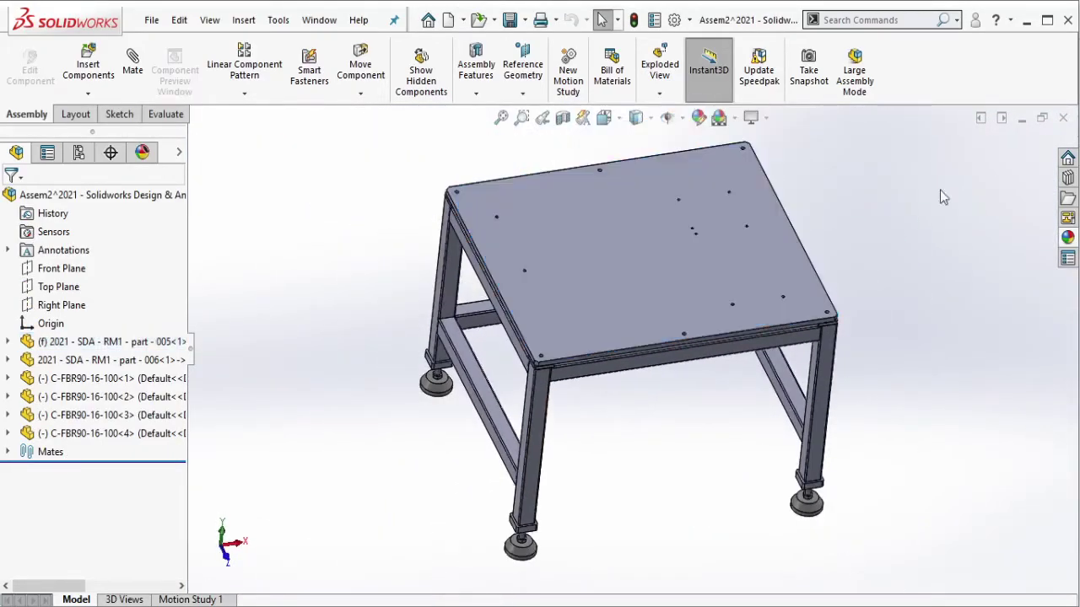
click(152, 20)
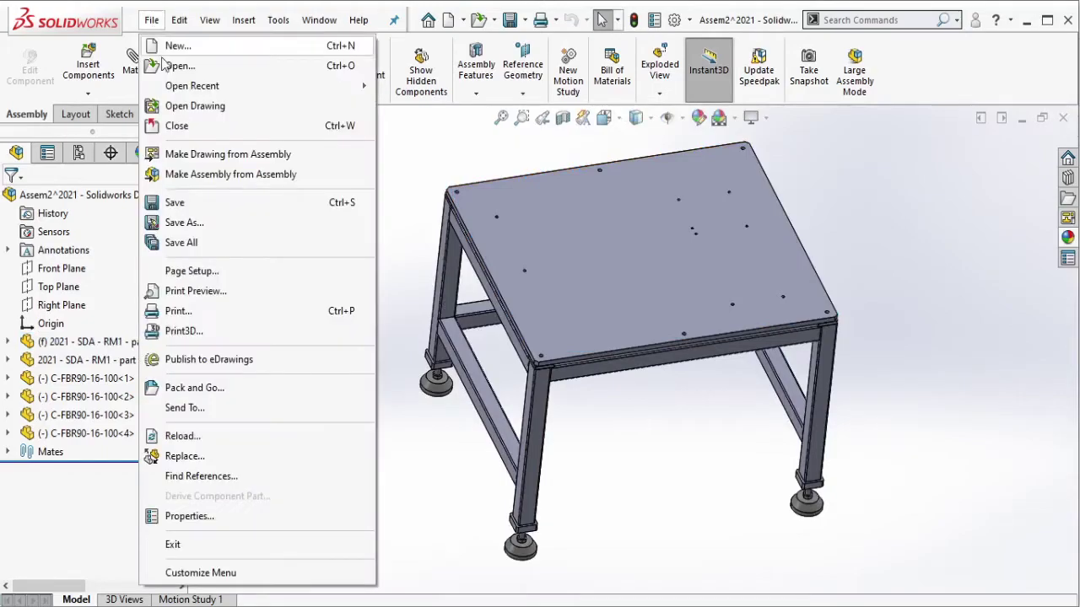
Save as '2021 - SDA - RM1 - subassy - Main Frame 001' in 1.1. 3D Sub Assembly, then close it.
click(200, 219)
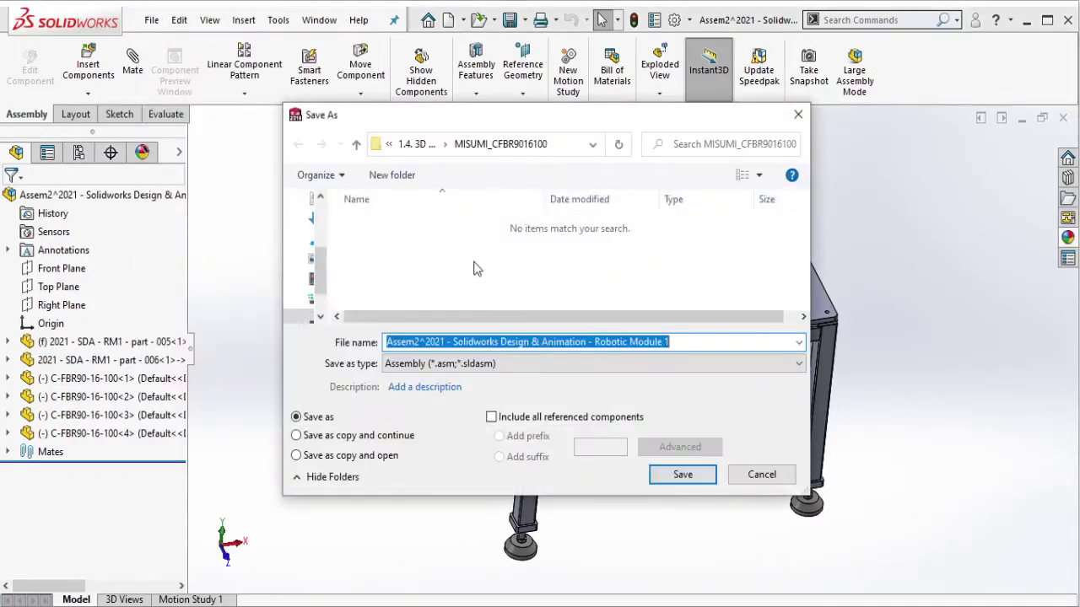
click(416, 144)
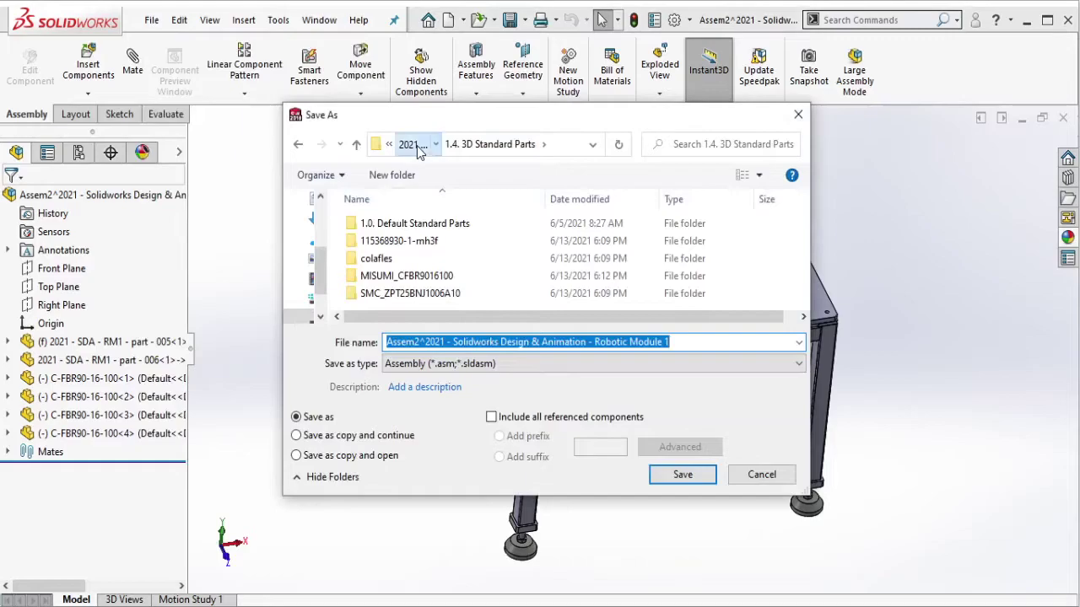
click(416, 145)
double_click(422, 241)
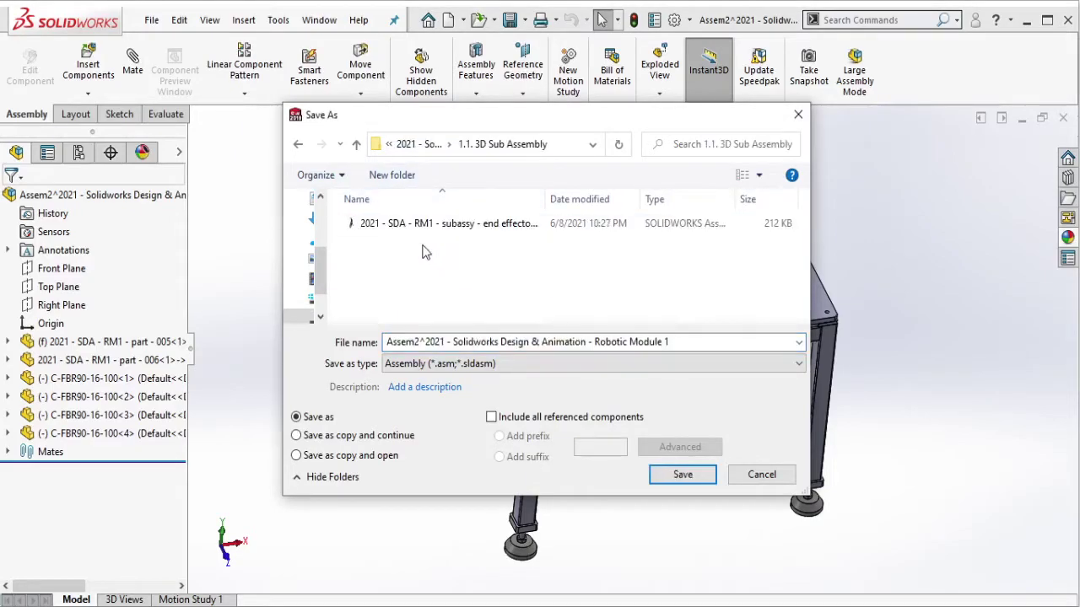
drag(548, 199, 598, 202)
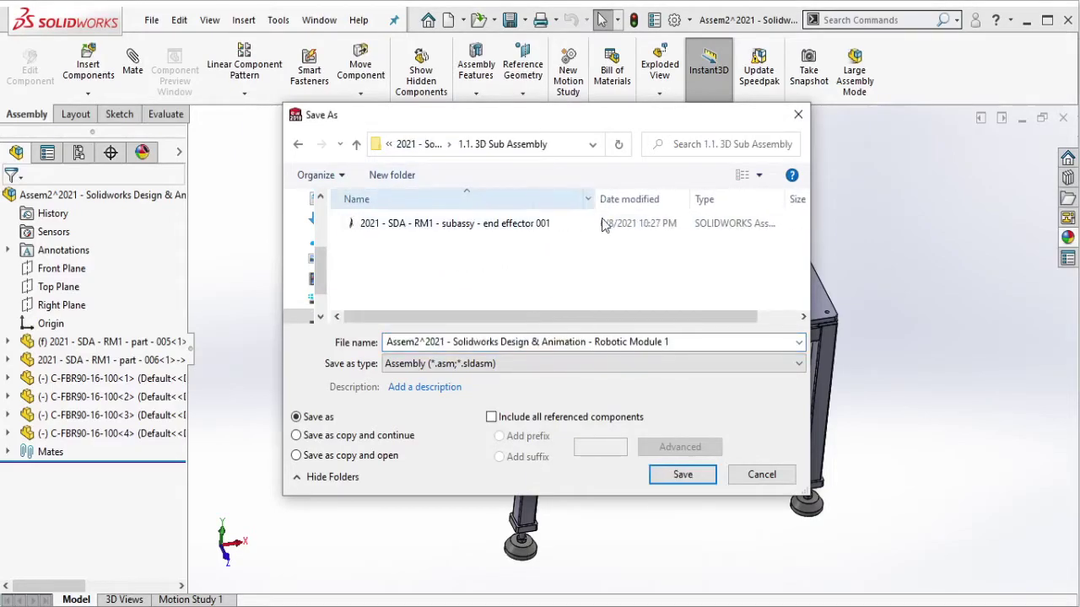
click(515, 230)
click(521, 341)
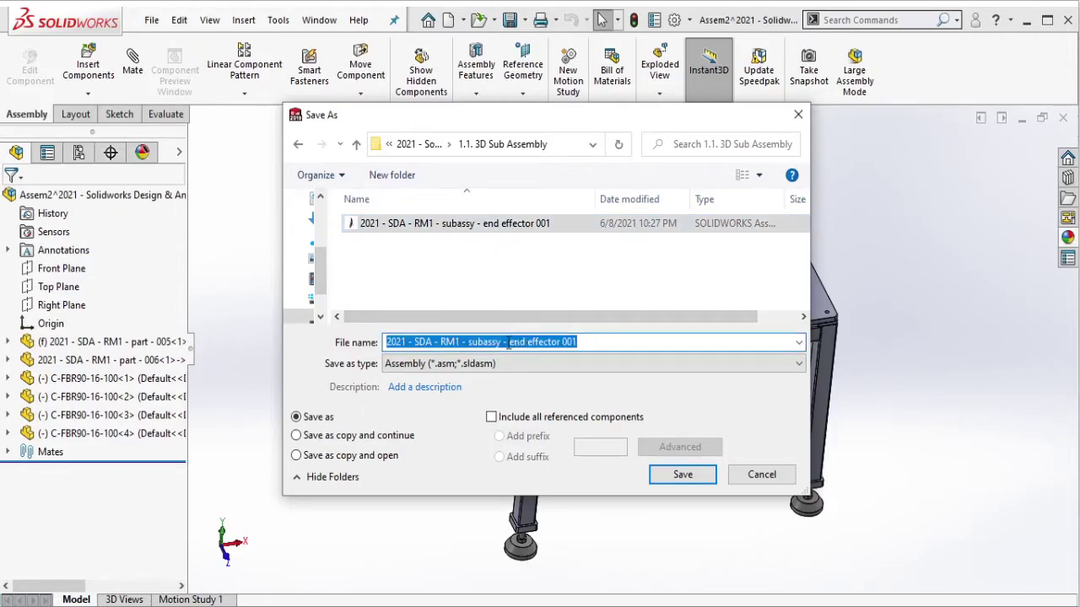
click(510, 346)
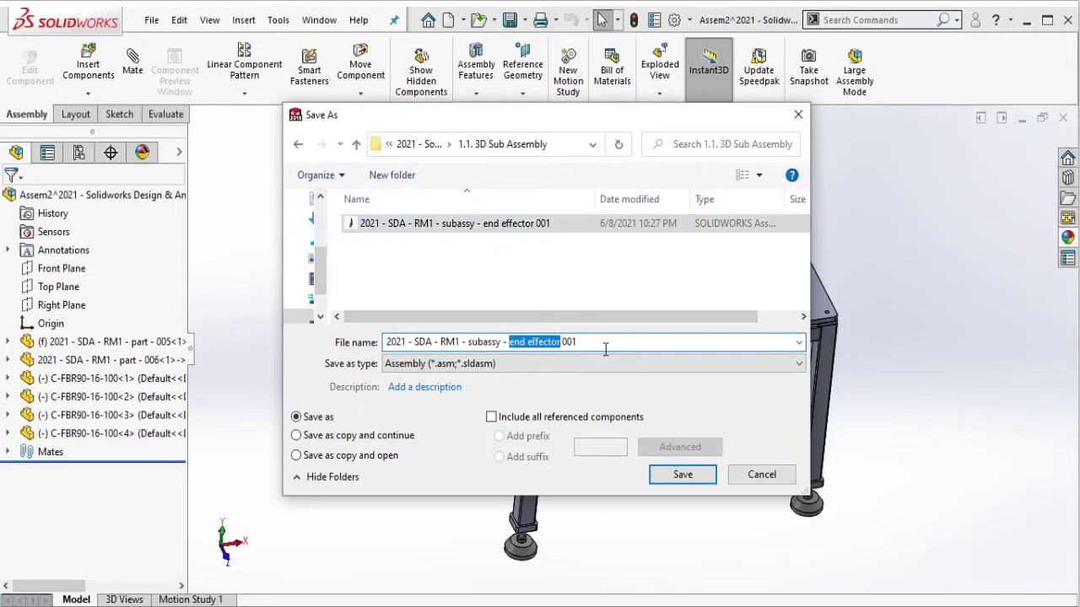
text(Main Fram)
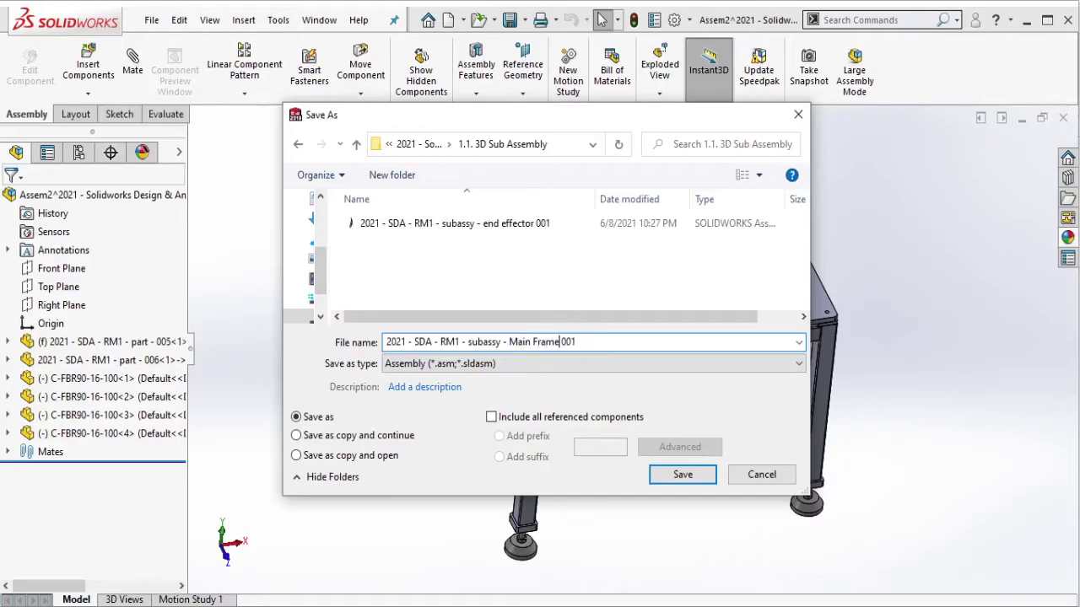
click(684, 475)
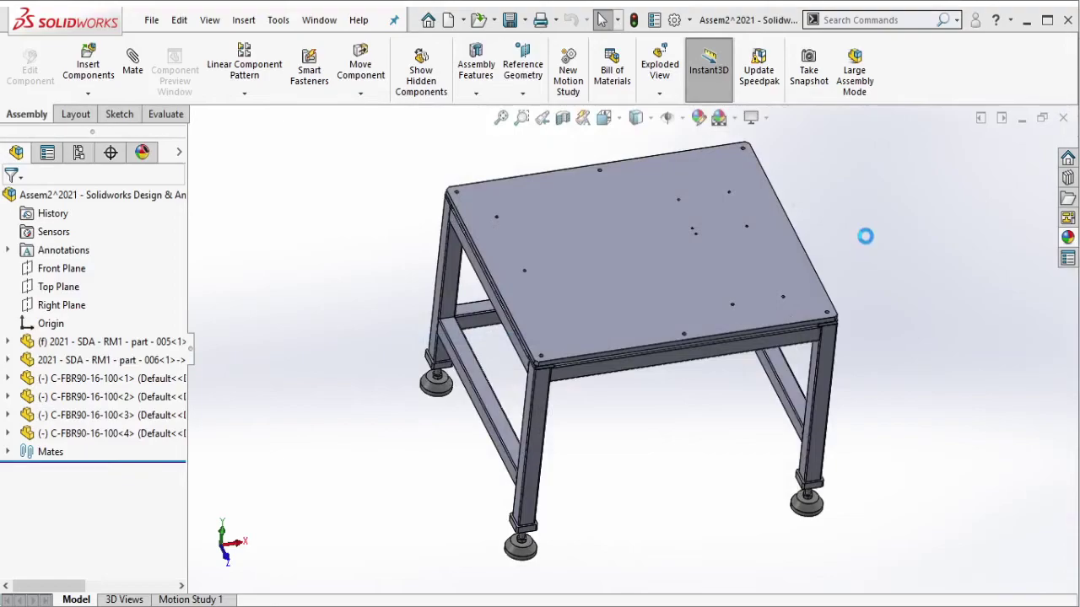
click(1058, 123)
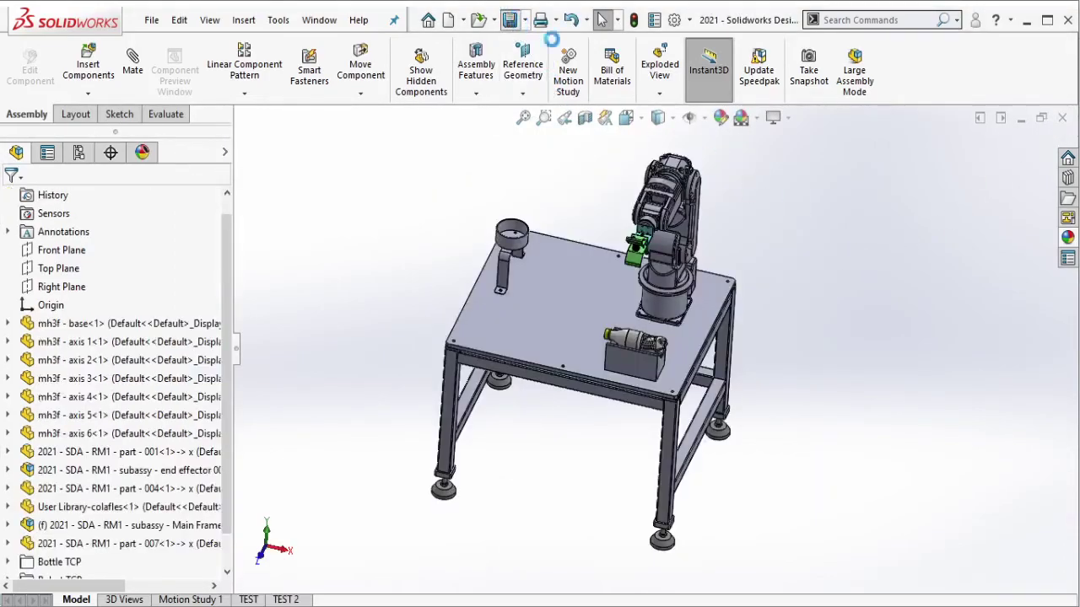